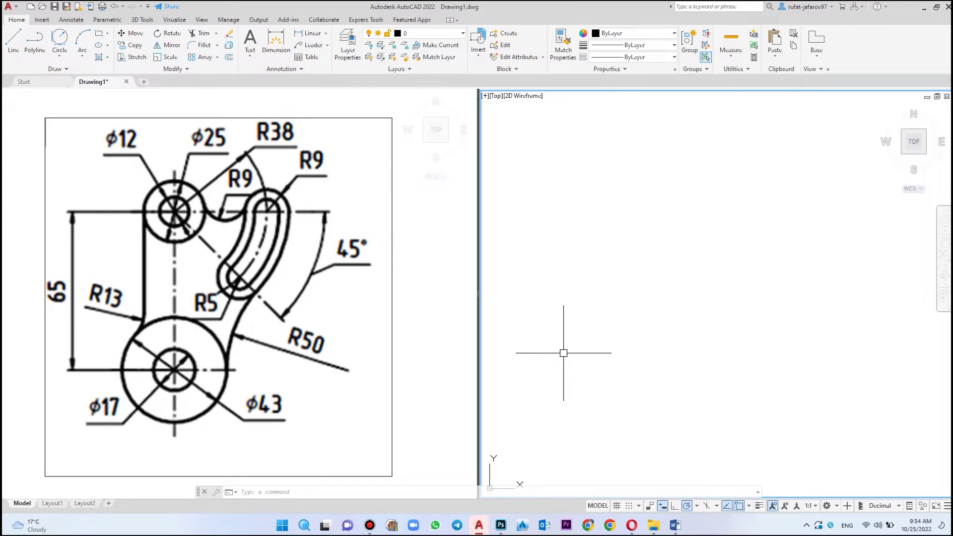
Draw the Ø43 lower boss circle using Center, Radius with the diameter option
left_click(208, 355)
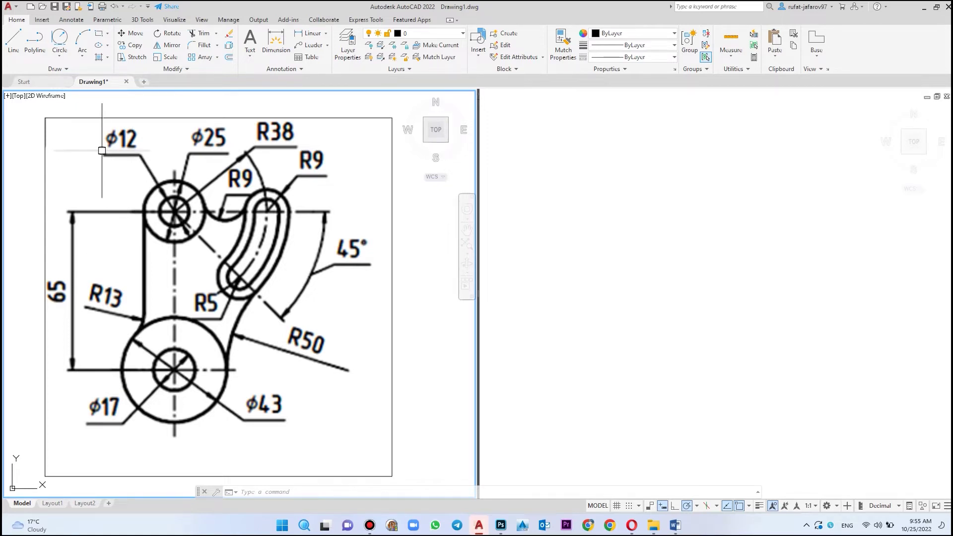
left_click(60, 56)
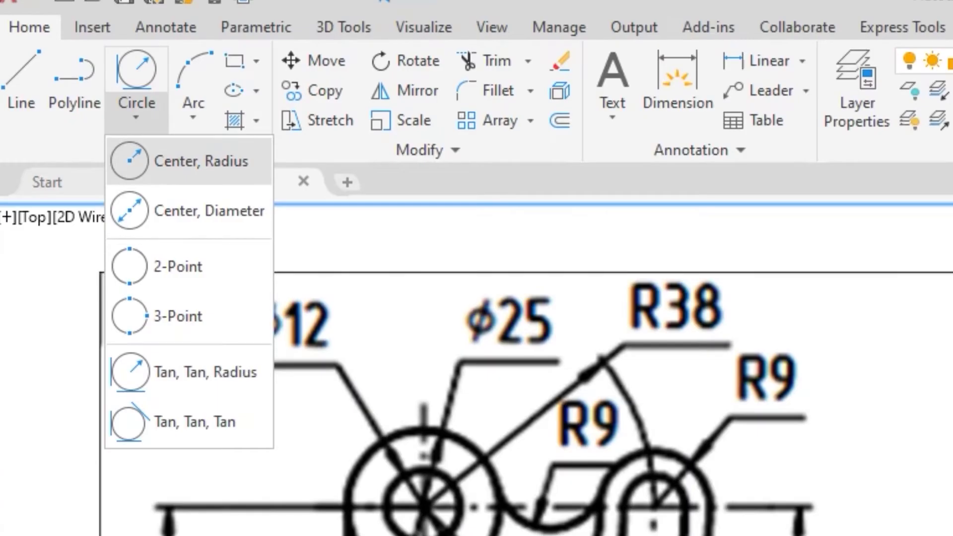
left_click(198, 161)
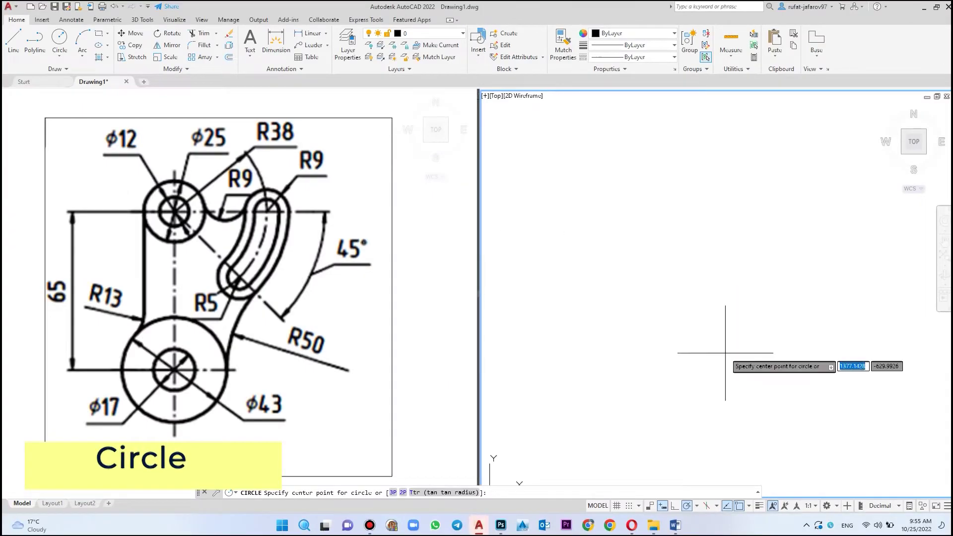
left_click(725, 348)
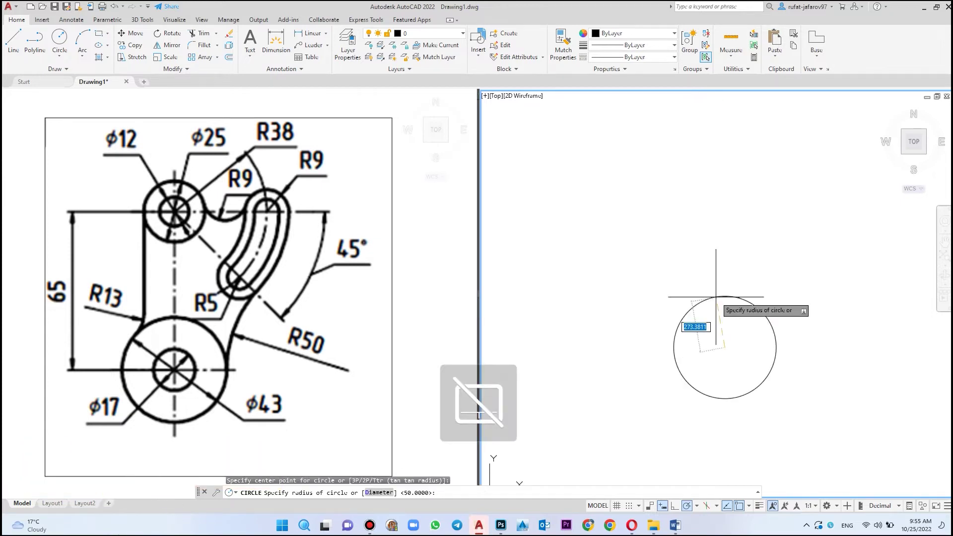
type("d")
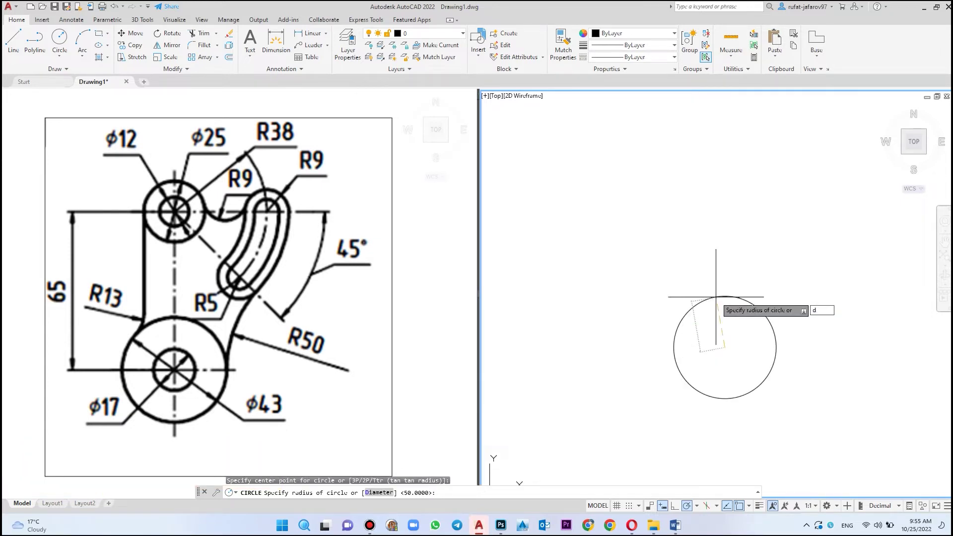
key("Return")
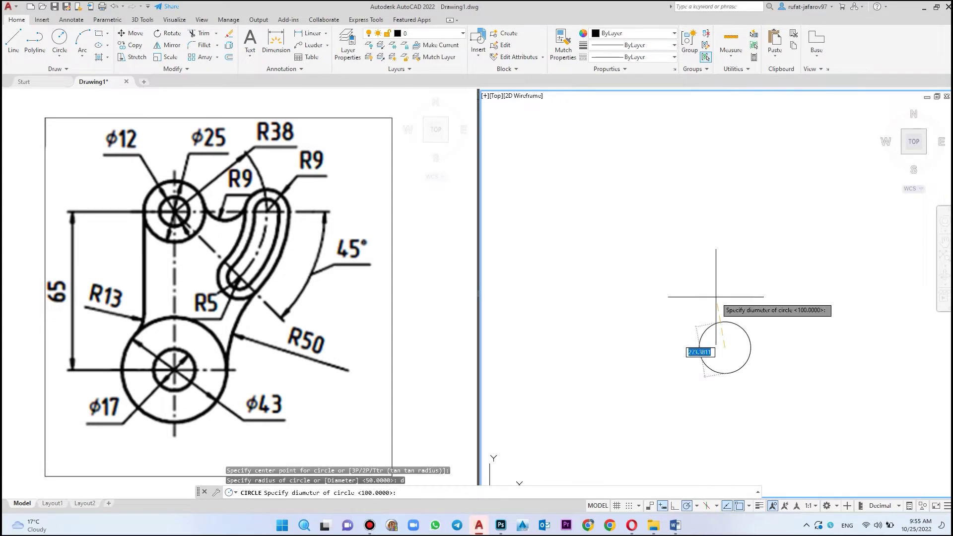
key("Return")
scroll(722, 327, "up", 4)
scroll(734, 377, "up", 5)
scroll(735, 347, "up", 2)
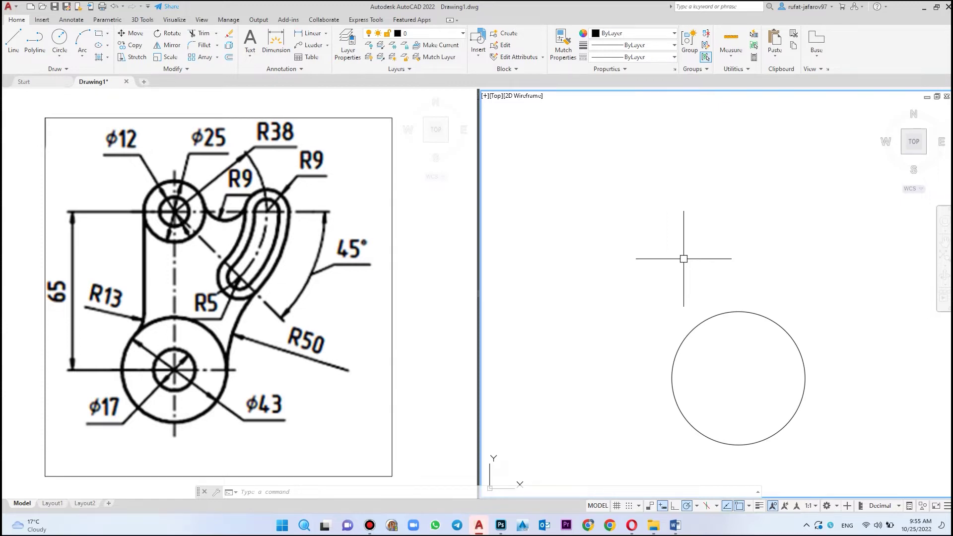
Add a concentric Ø17 hole circle at the same centre
type("c")
key("Return")
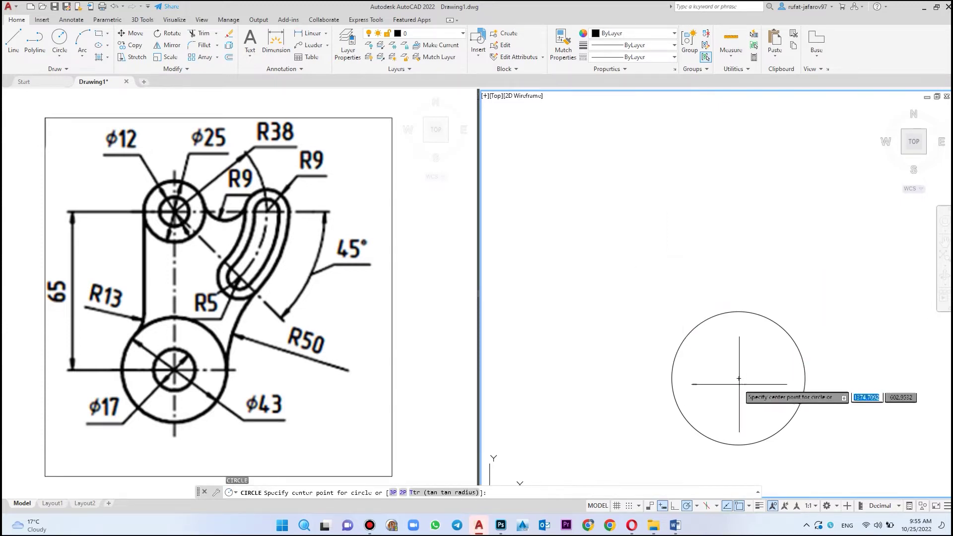
left_click(739, 379)
type("d")
key("Return")
type("17")
key("Return")
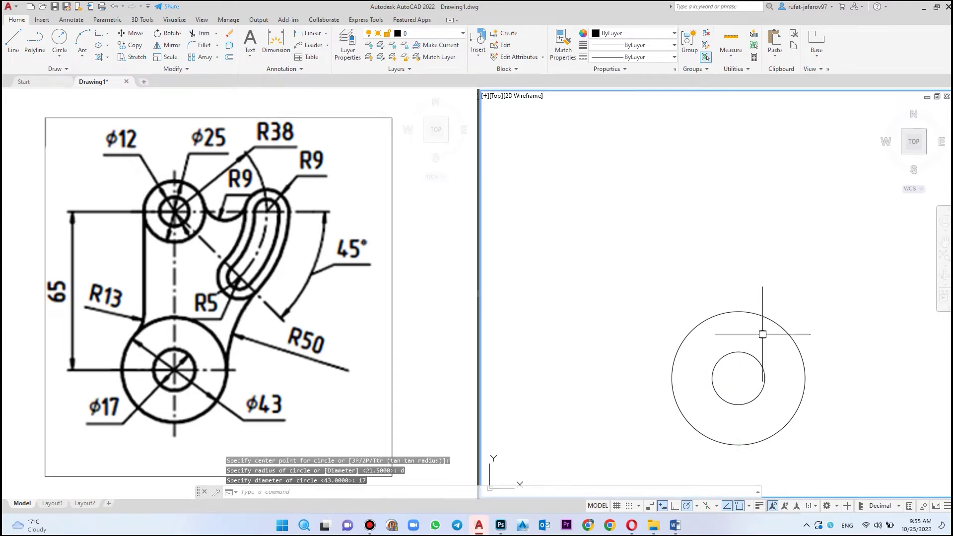
left_click(592, 299)
left_click(349, 246)
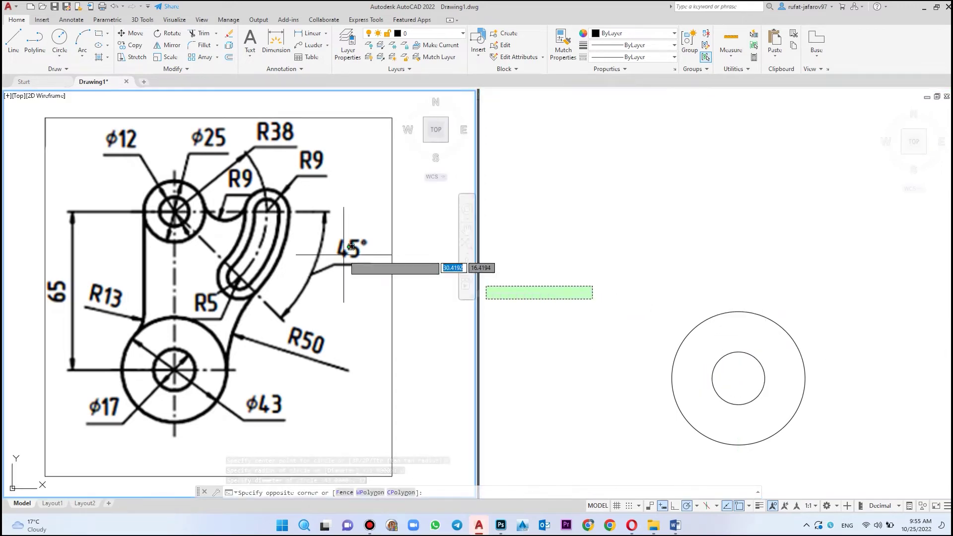
key("Escape")
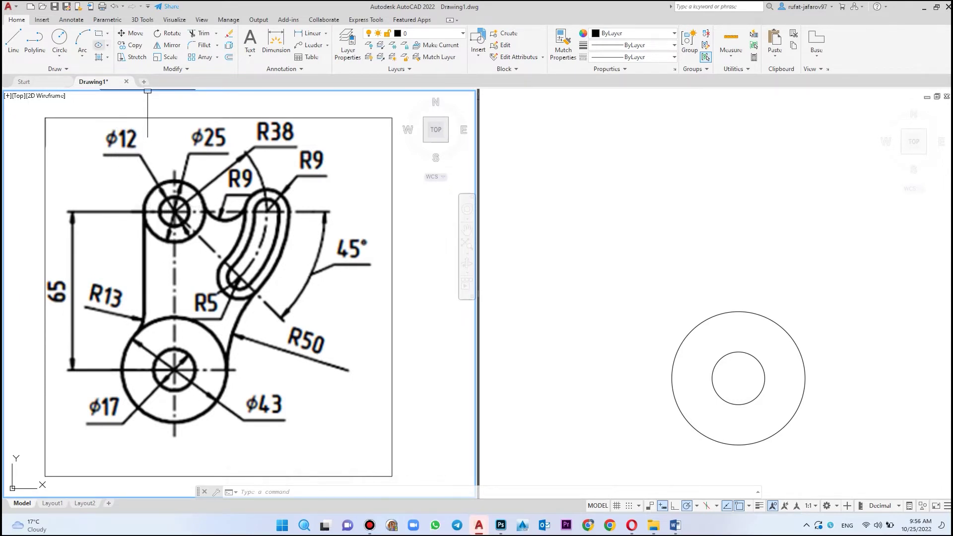
Draw a Ø12 circle centred 65 above the lower boss centre
left_click(59, 39)
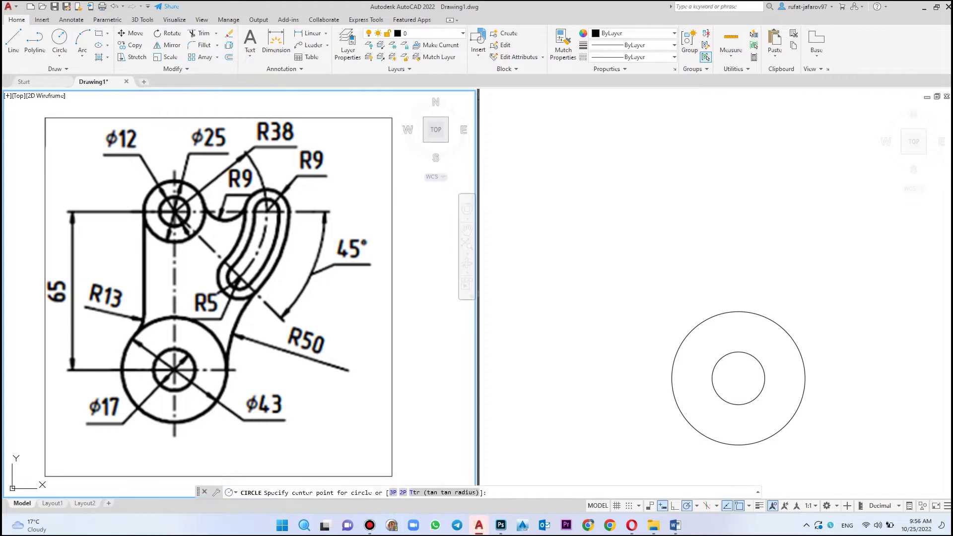
left_click(704, 367)
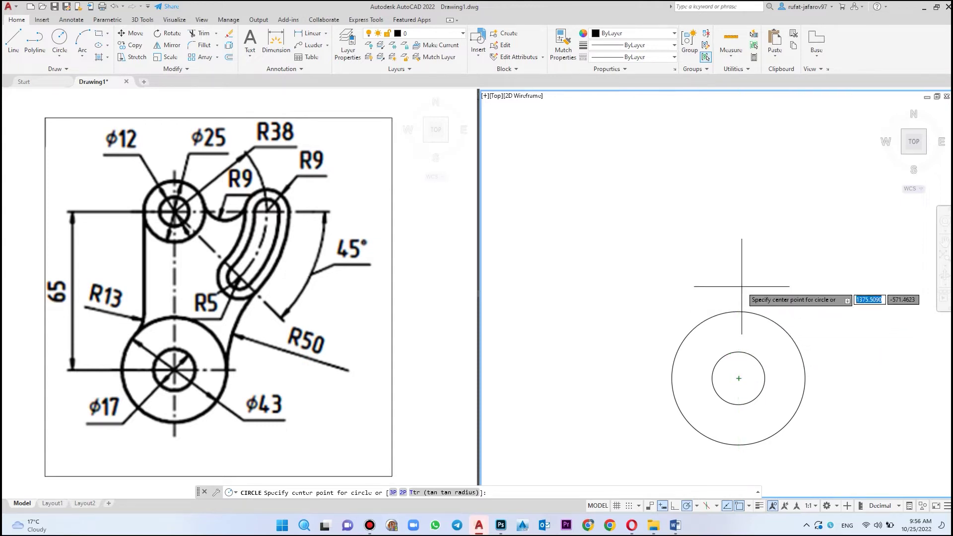
type("65")
key("Return")
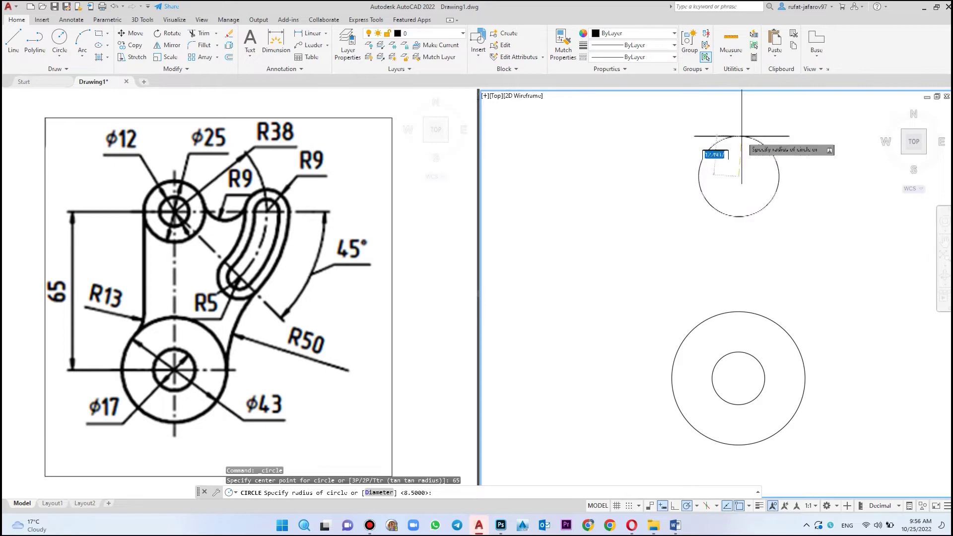
type("d")
key("Return")
type("12")
key("Return")
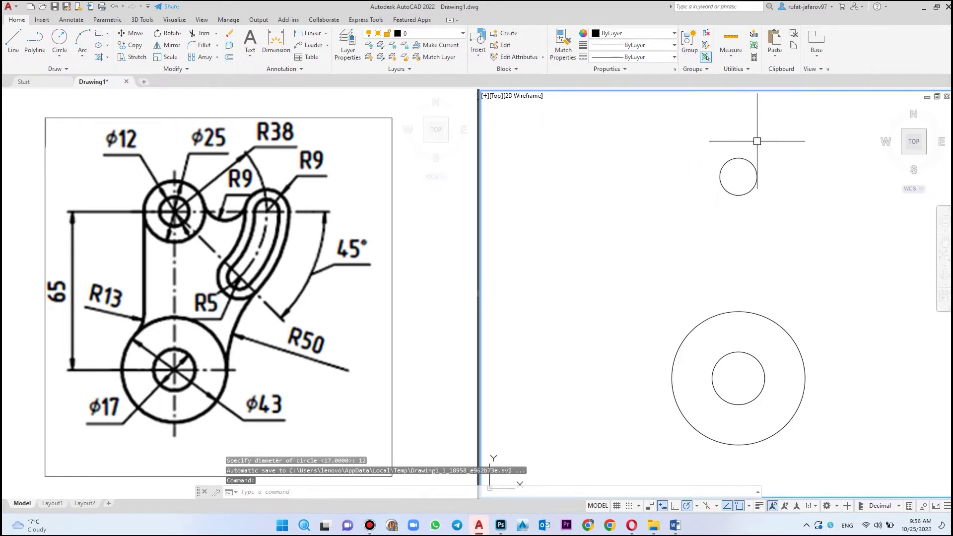
Add a concentric Ø25 circle around the Ø12 upper hole
key("Return")
left_click(738, 177)
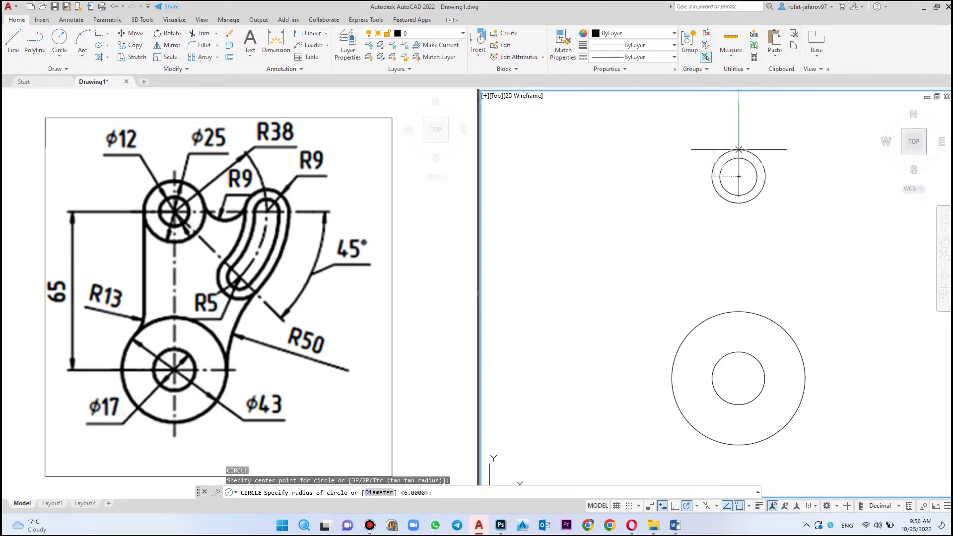
type("d")
key("Return")
key("Return")
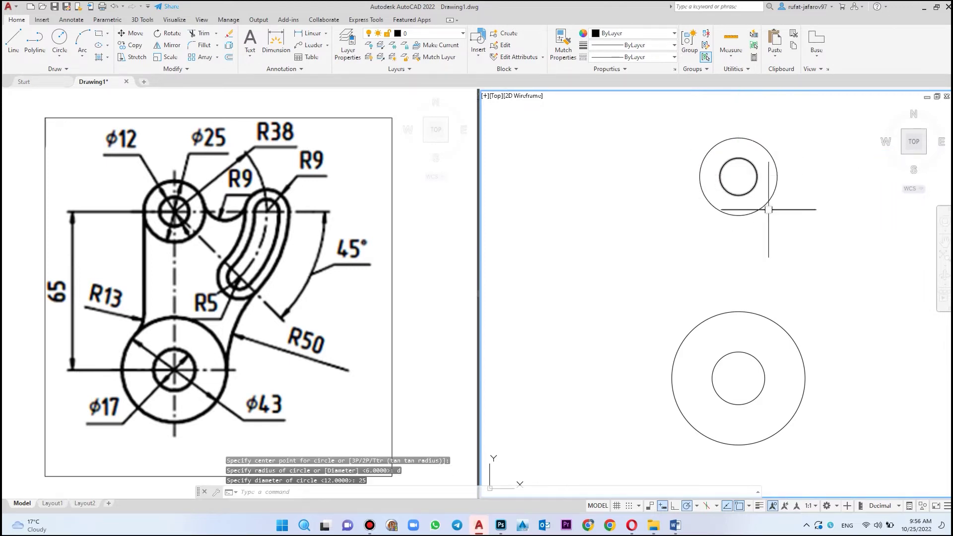
middle_click_drag(808, 170, 725, 150)
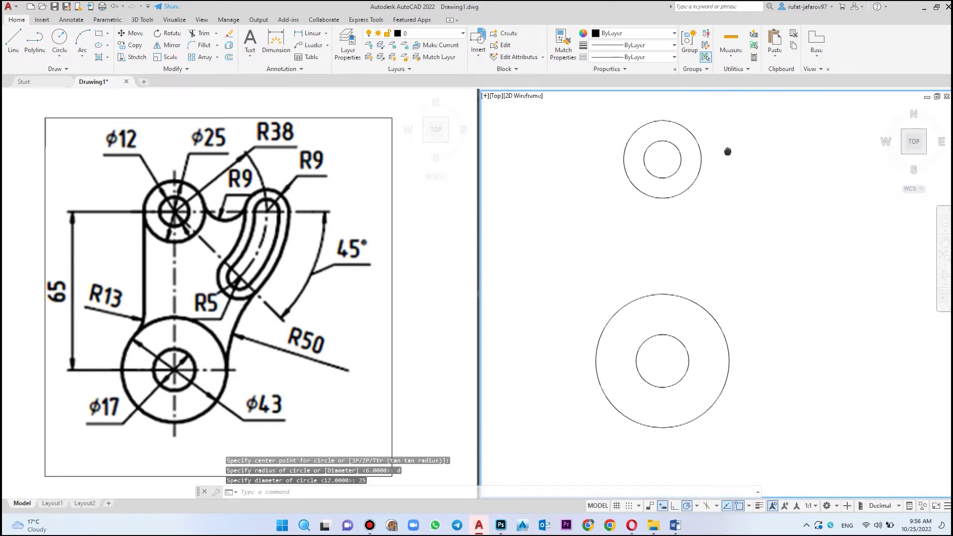
left_click(693, 151)
key("Escape")
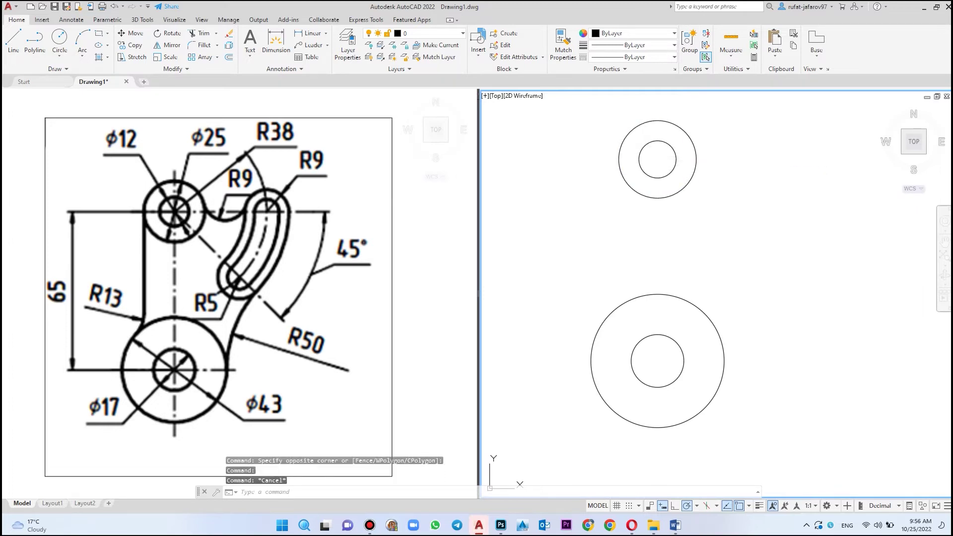
left_click(268, 223)
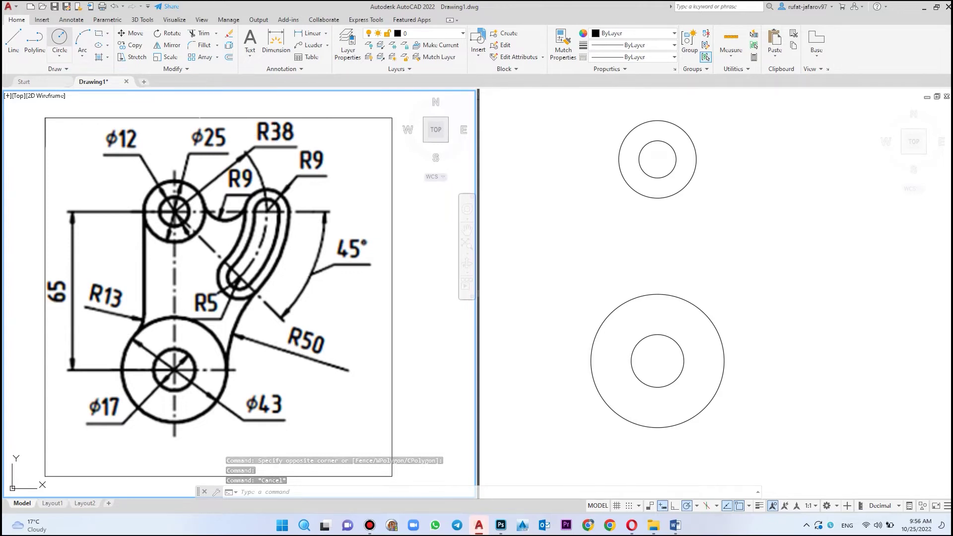
left_click(60, 39)
Draw an R38 circle on the upper centre and begin a line there
left_click(620, 149)
left_click(658, 159)
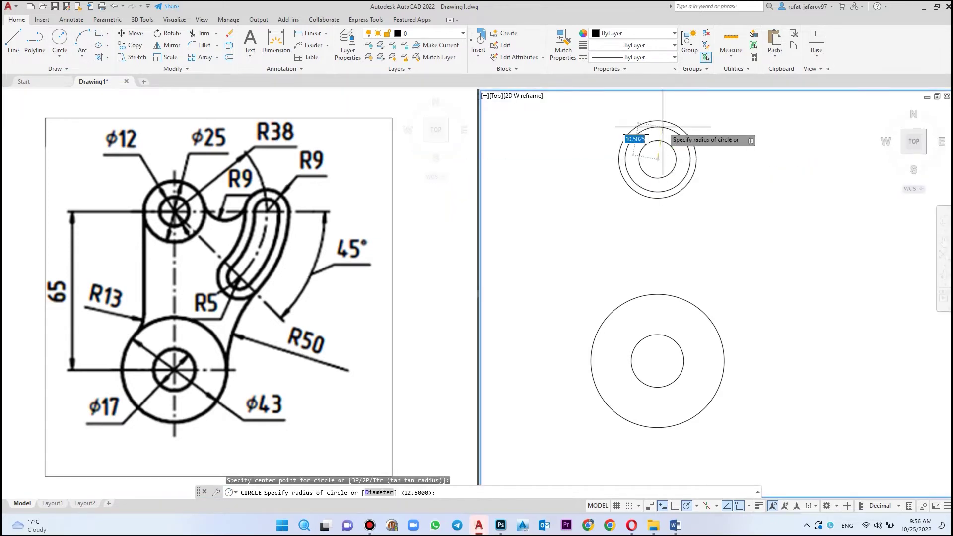
key("Return")
middle_click_drag(658, 211, 650, 267)
left_click(218, 233)
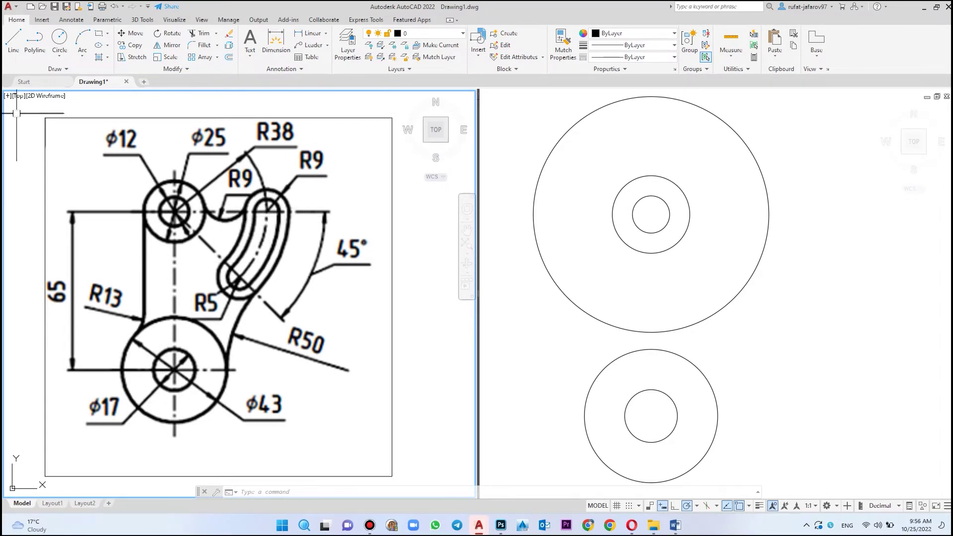
left_click(13, 40)
left_click(651, 214)
left_click(651, 214)
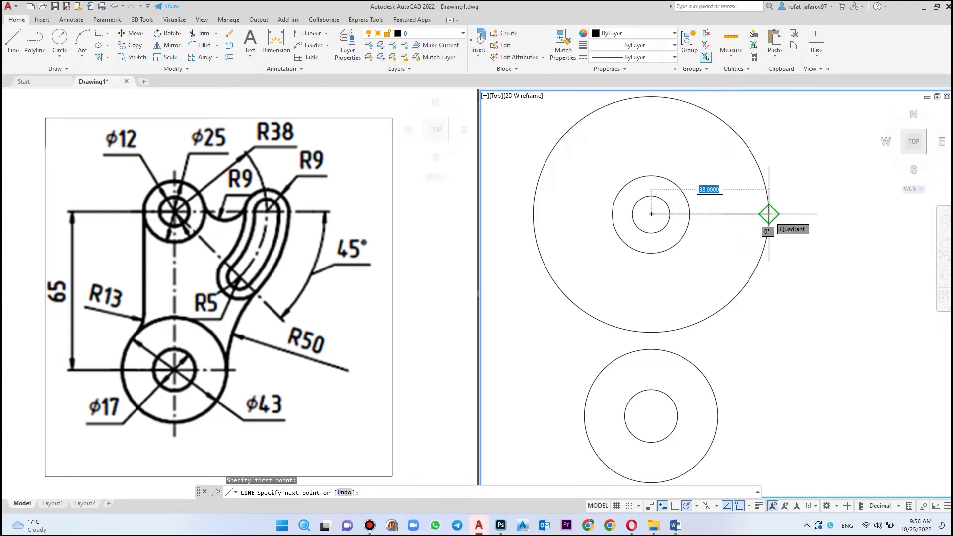
Complete the horizontal construction line running right from the upper boss centre
left_click(822, 214)
right_click(838, 188)
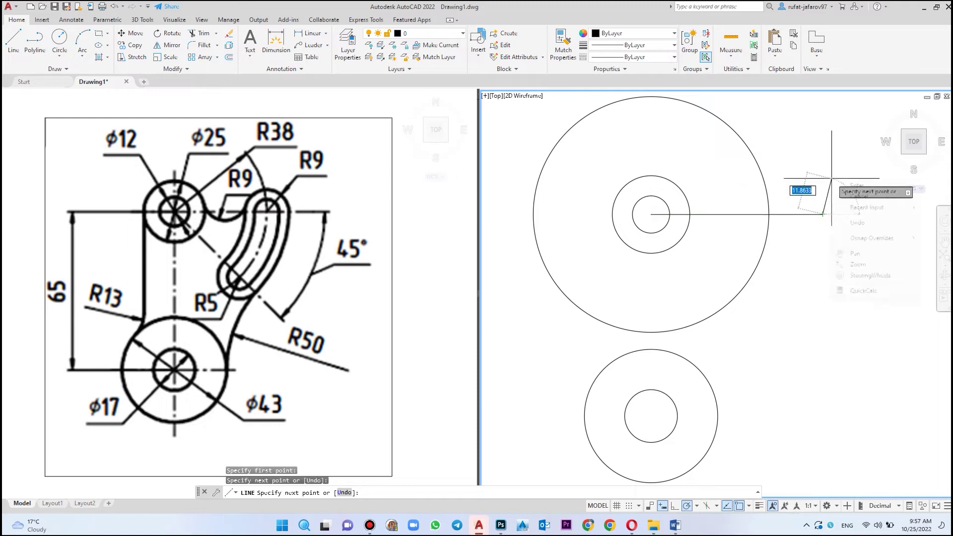
left_click(848, 186)
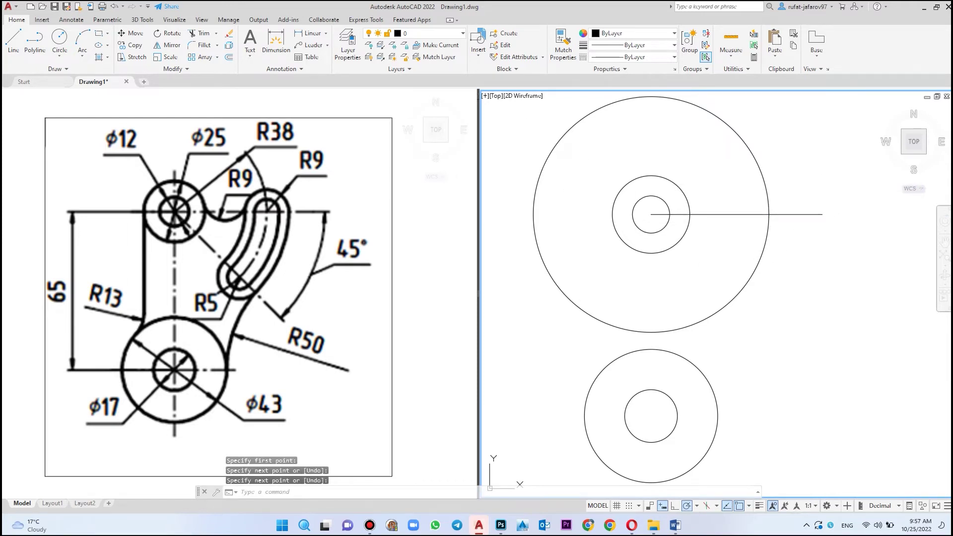
Draw a construction line from the upper centre at -45 degrees
left_click(13, 42)
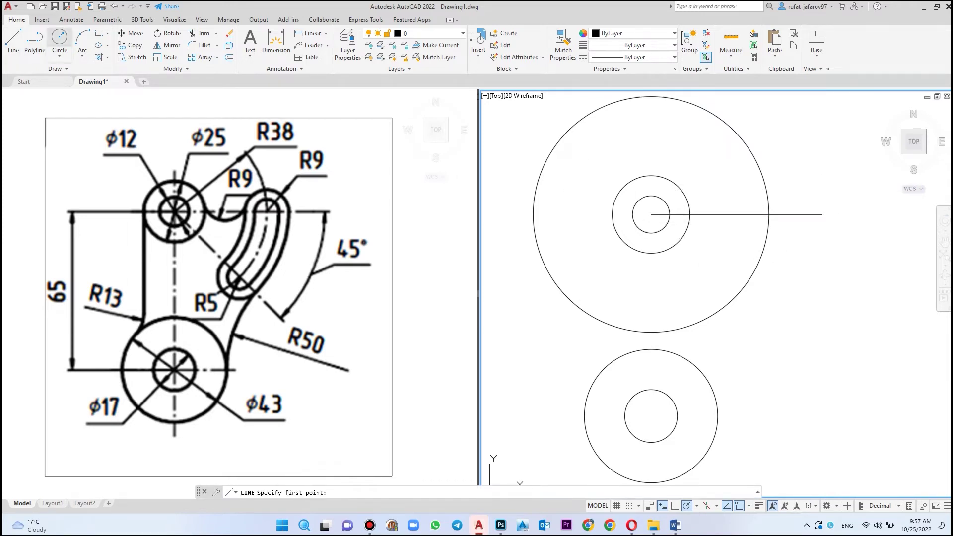
left_click(650, 214)
left_click(347, 268)
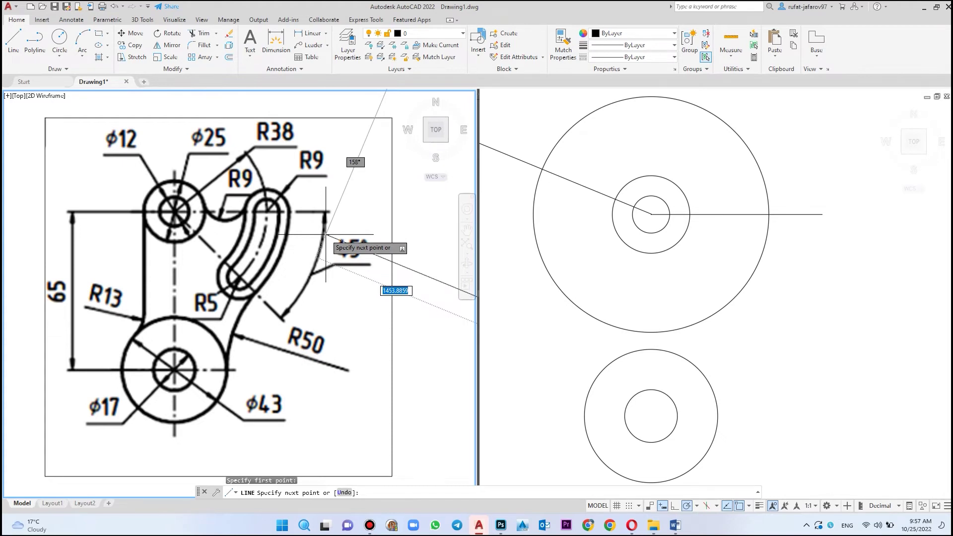
left_click(719, 248)
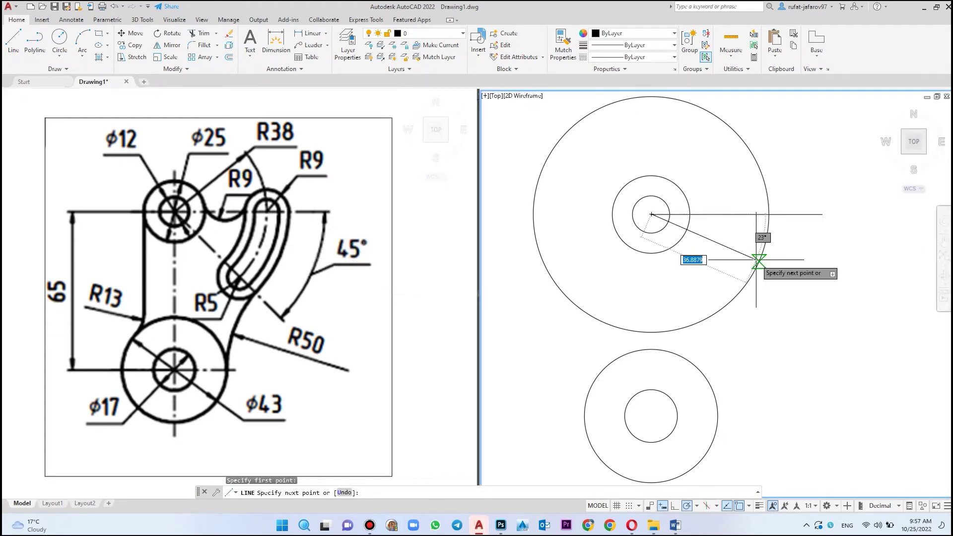
type("<-4")
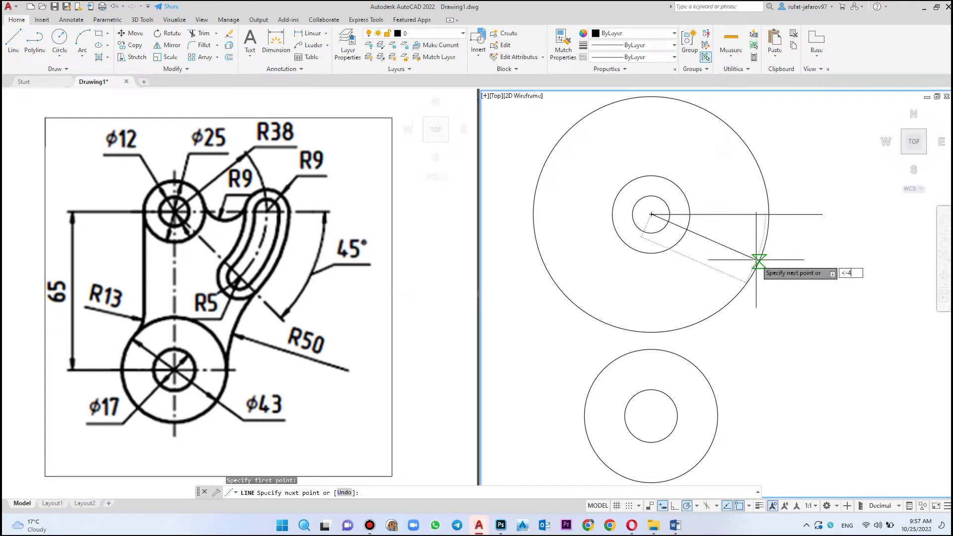
type("5")
key("Return")
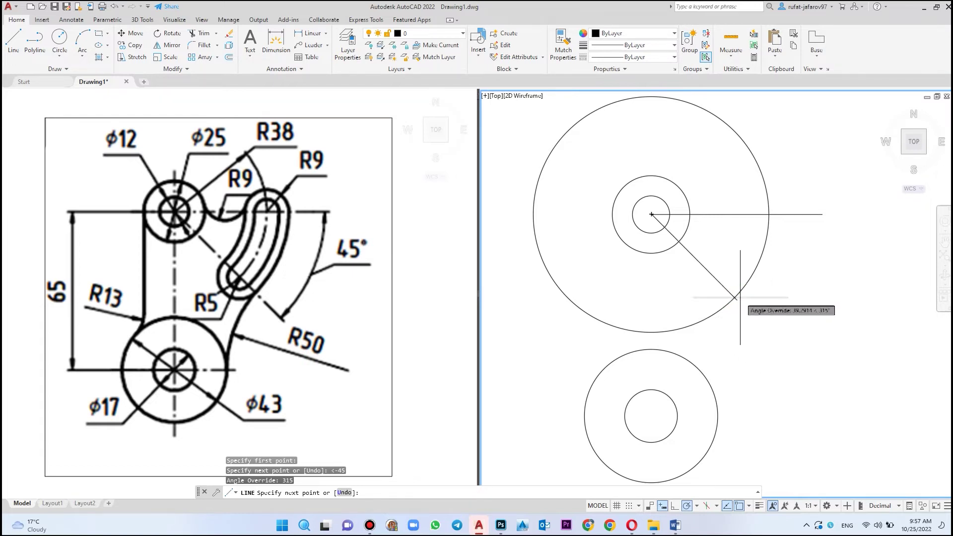
left_click(795, 357)
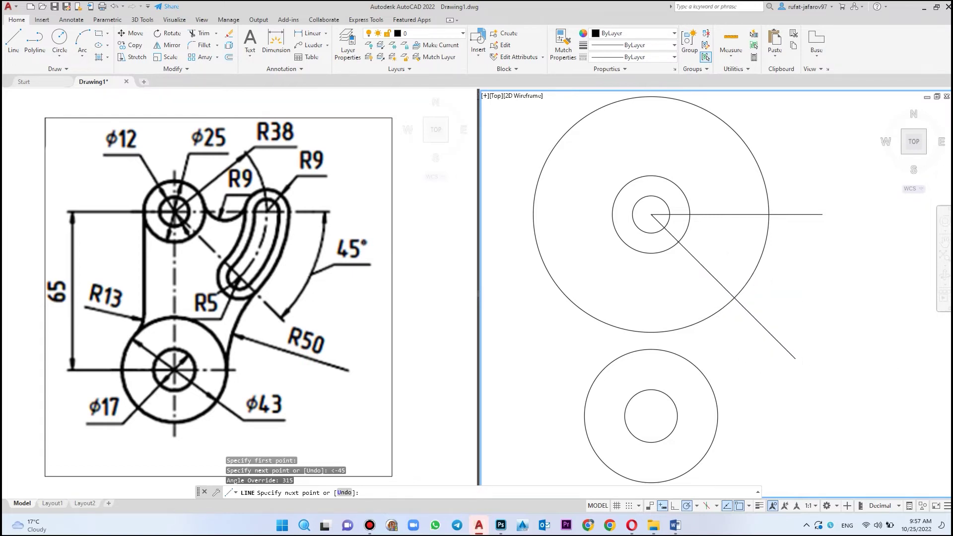
right_click(813, 281)
left_click(838, 289)
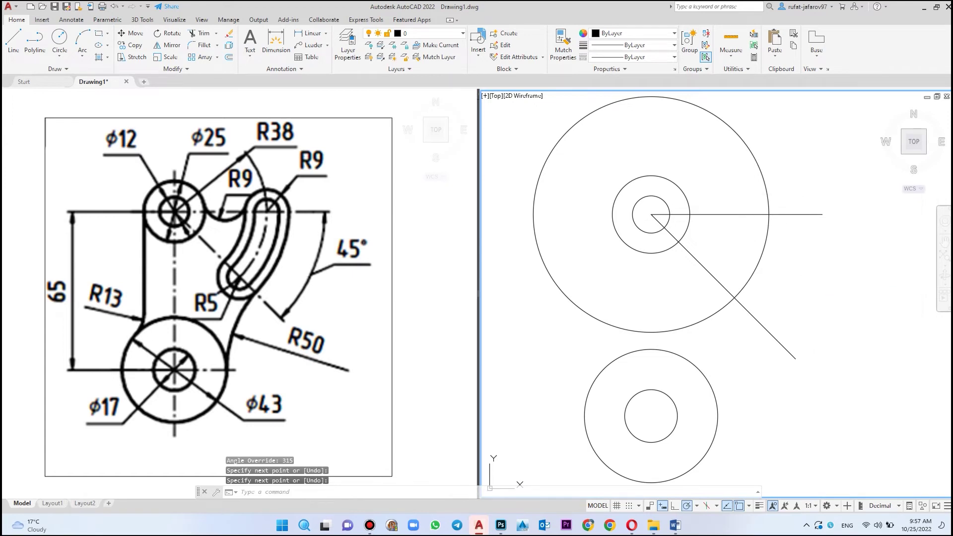
left_click(248, 191)
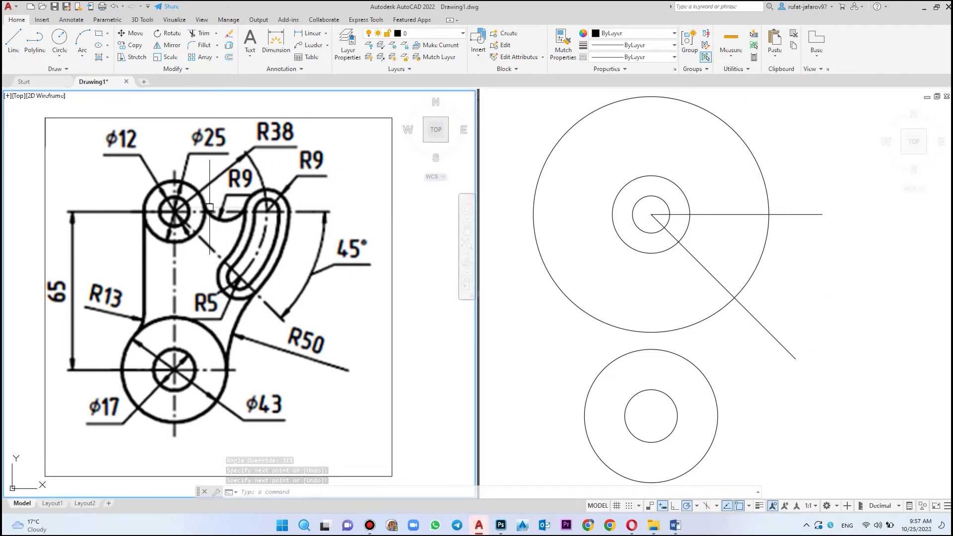
left_click(60, 39)
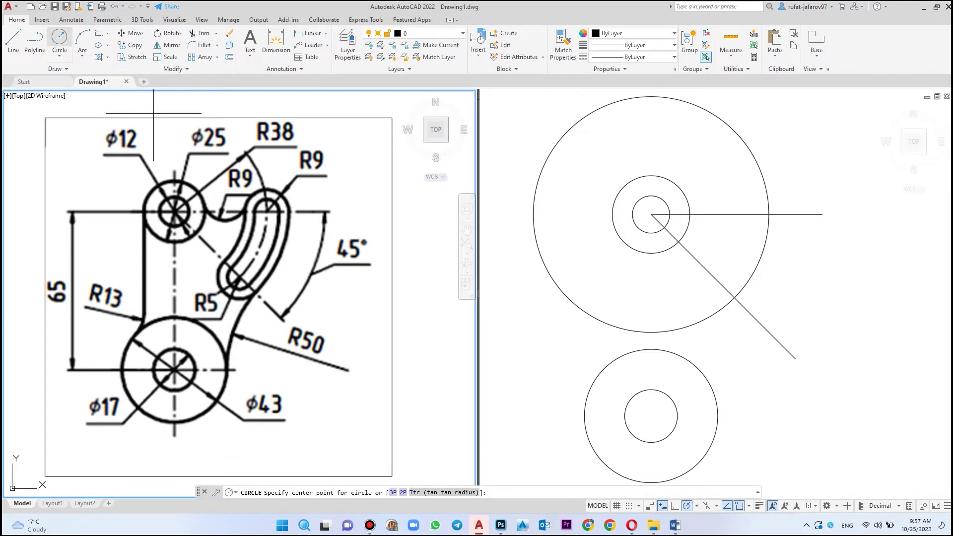
Draw concentric R9 and R5 circles where the horizontal line meets the R38 circle
left_click(768, 215)
type("9")
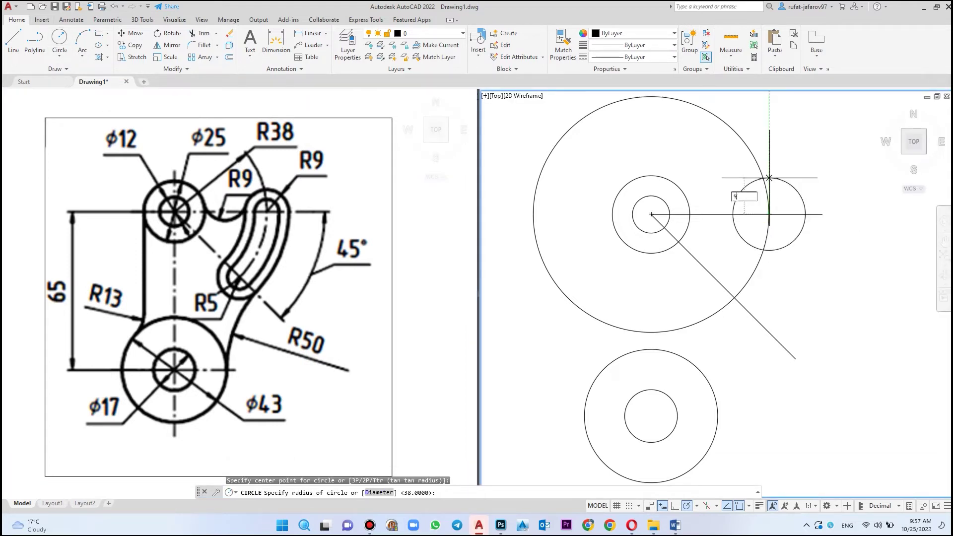
key("Return")
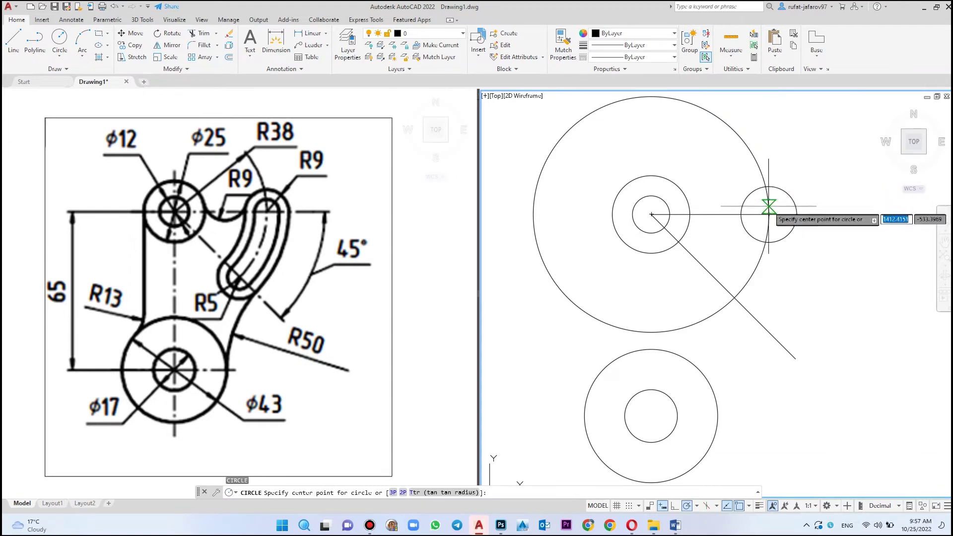
left_click(769, 215)
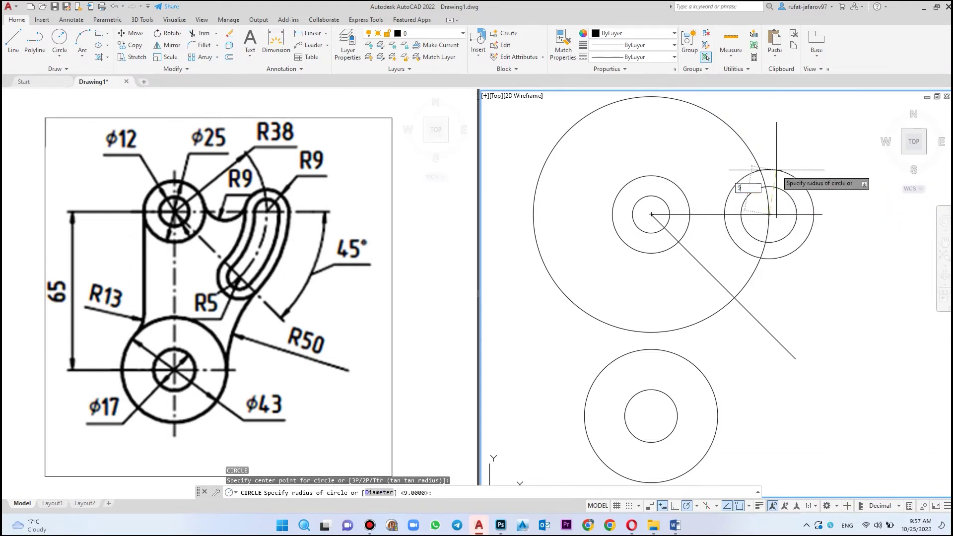
key("Return")
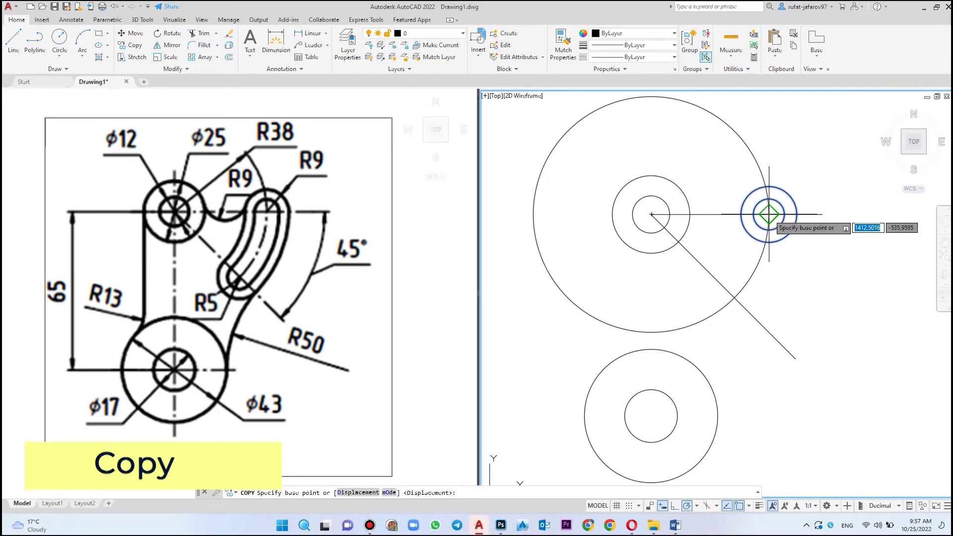
Copy the R9/R5 circle pair to where the -45° line crosses the R38 circle
left_click(765, 213)
key("Return")
scroll(734, 248, "up", 5)
left_click(729, 240)
scroll(729, 239, "down", 3)
scroll(735, 233, "down", 3)
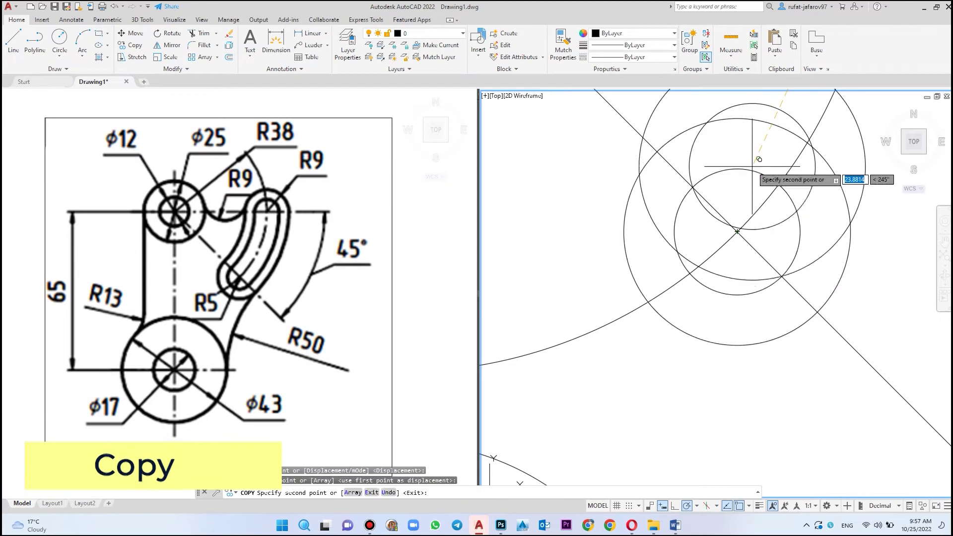
left_click(774, 171)
key("Return")
scroll(744, 199, "up", 1)
scroll(729, 199, "up", 1)
scroll(725, 186, "up", 1)
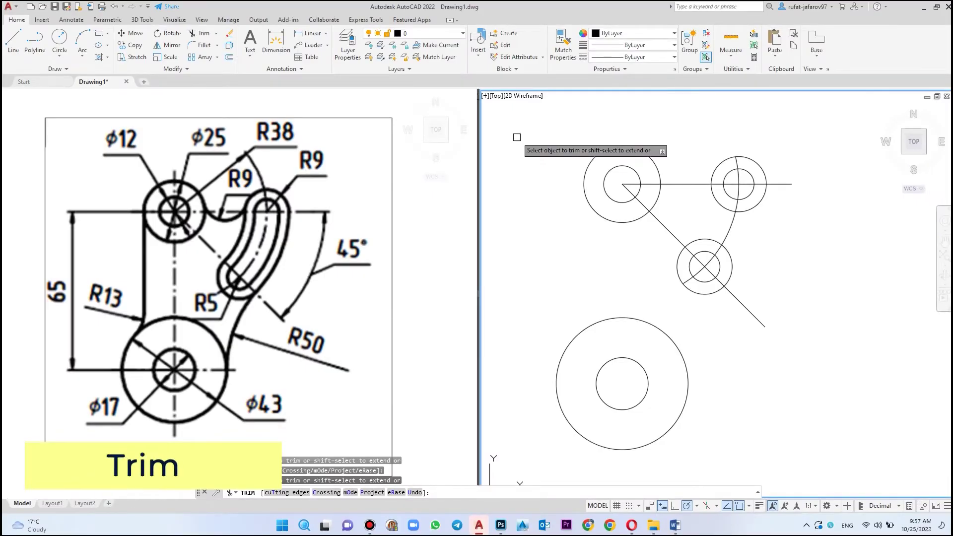
Trim away the R38 arc piece inside the upper-right R9/R5 circle pair
scroll(694, 278, "up", 6)
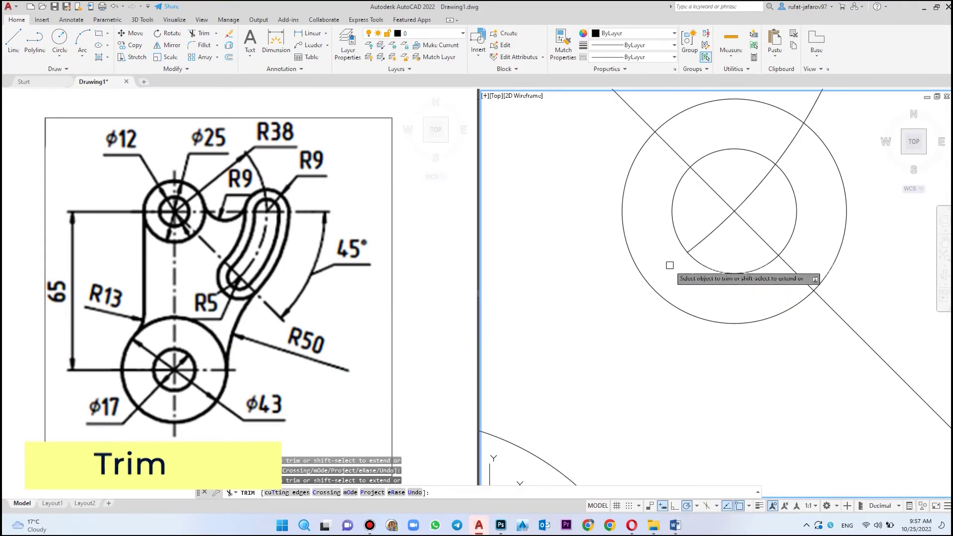
scroll(715, 222, "down", 3)
scroll(749, 202, "down", 2)
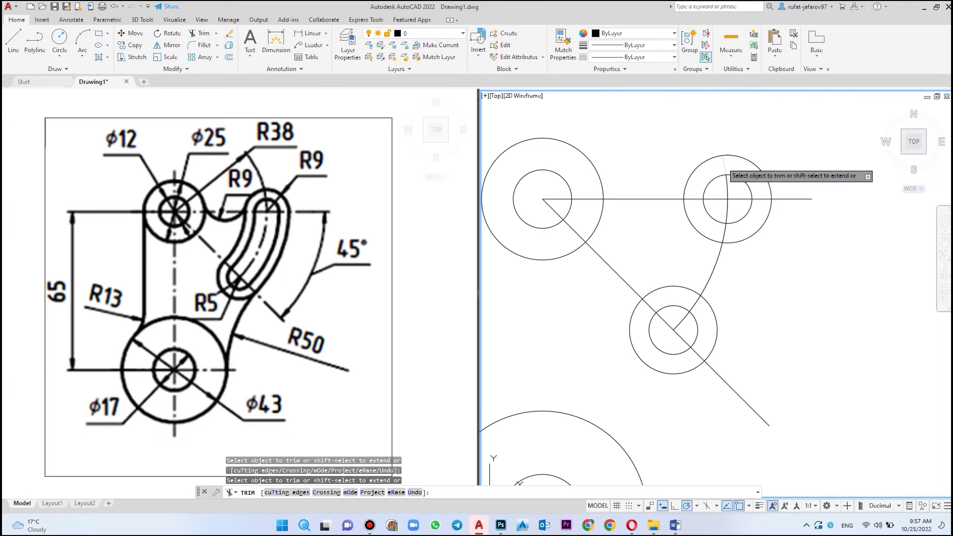
left_click(727, 188)
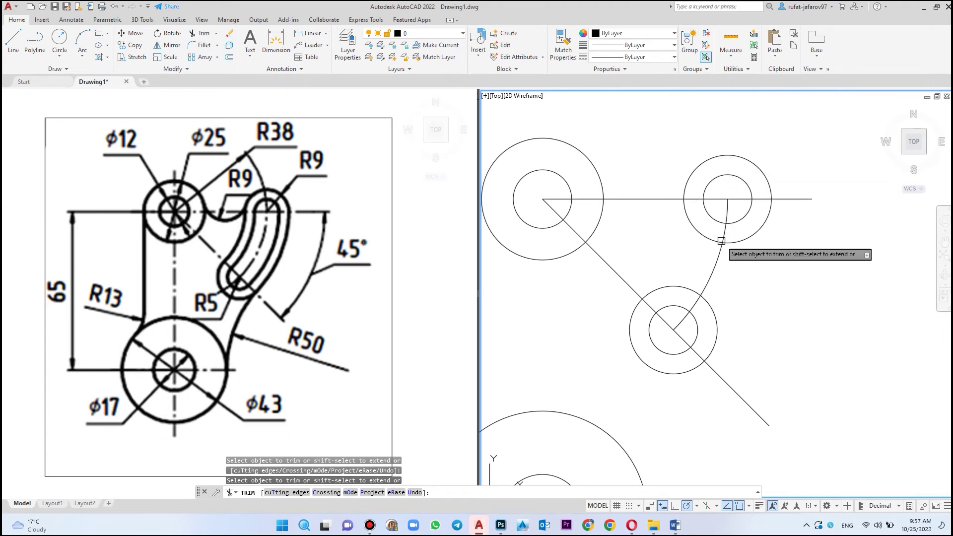
key("Escape")
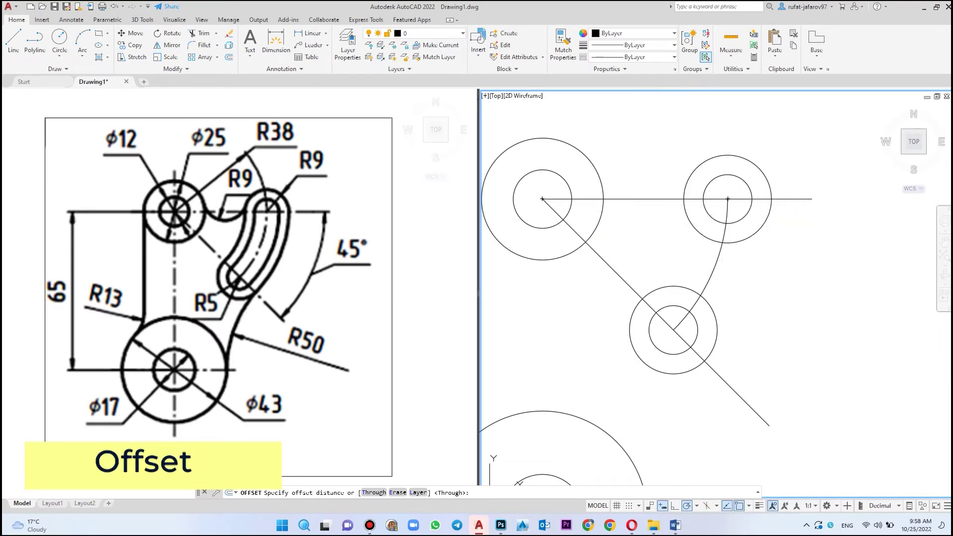
Offset the connecting R38 arc 9 to both the outer and inner sides
left_click(293, 238)
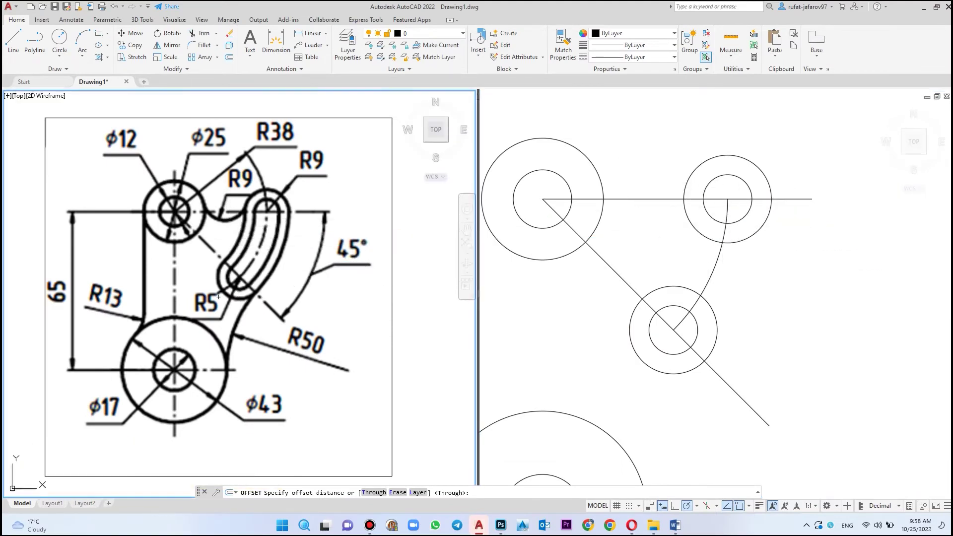
left_click(645, 224)
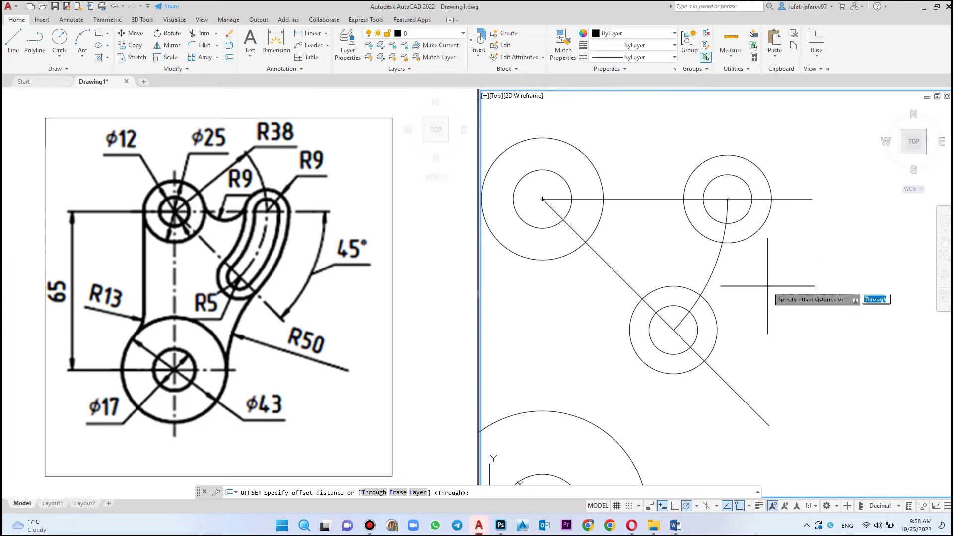
type("9")
key("Return")
left_click(712, 271)
left_click(712, 270)
left_click(677, 237)
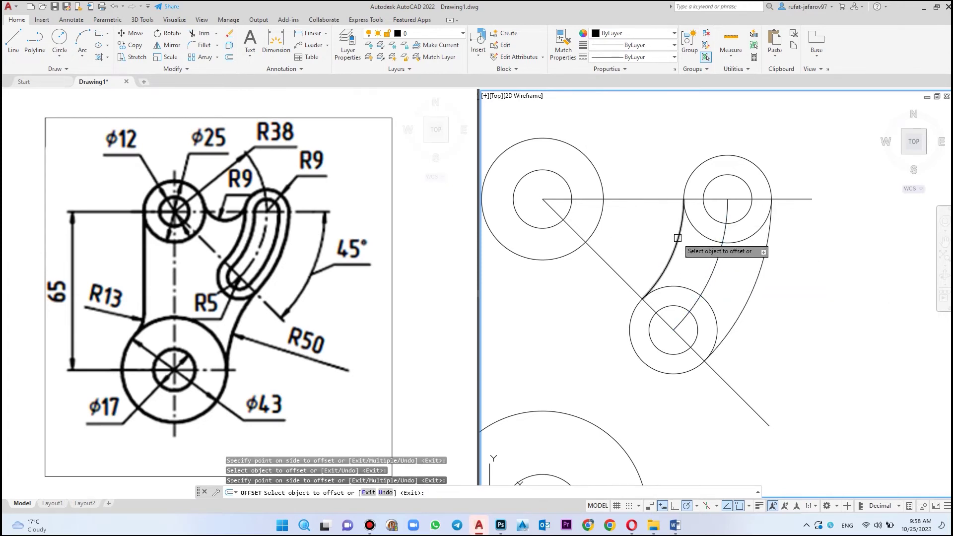
key("Escape")
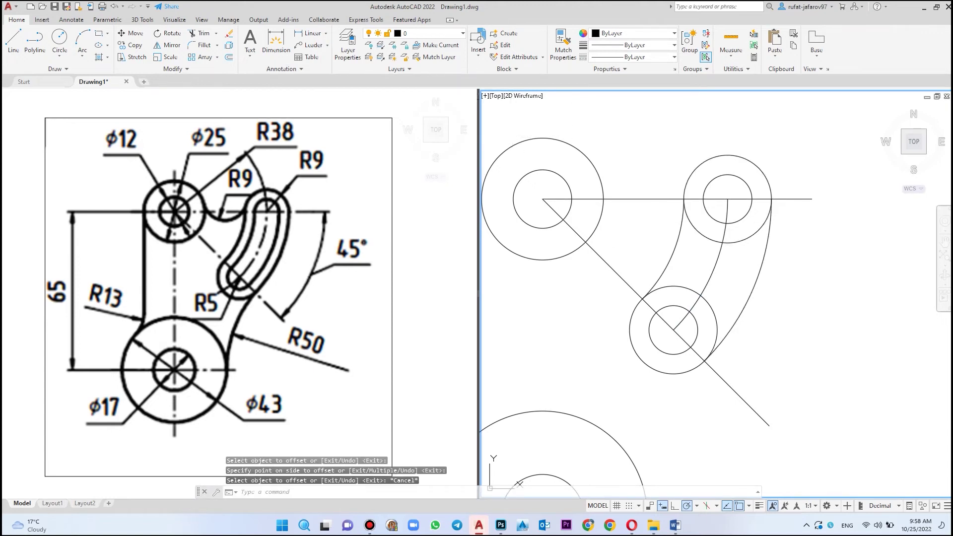
Offset the arc 5 to both sides, then delete the centre arc
key("Return")
type("5")
key("Return")
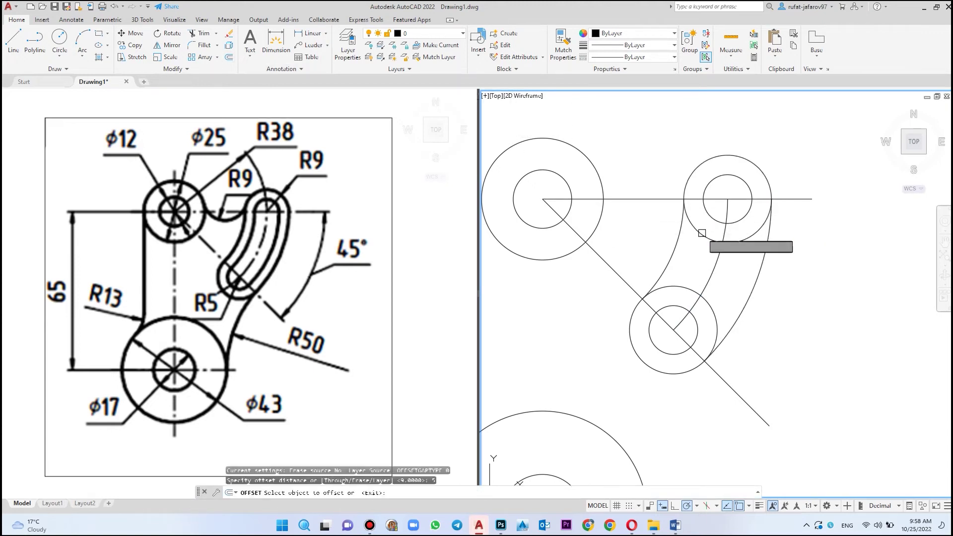
left_click(710, 274)
left_click(736, 276)
left_click(707, 266)
left_click(645, 260)
key("Escape")
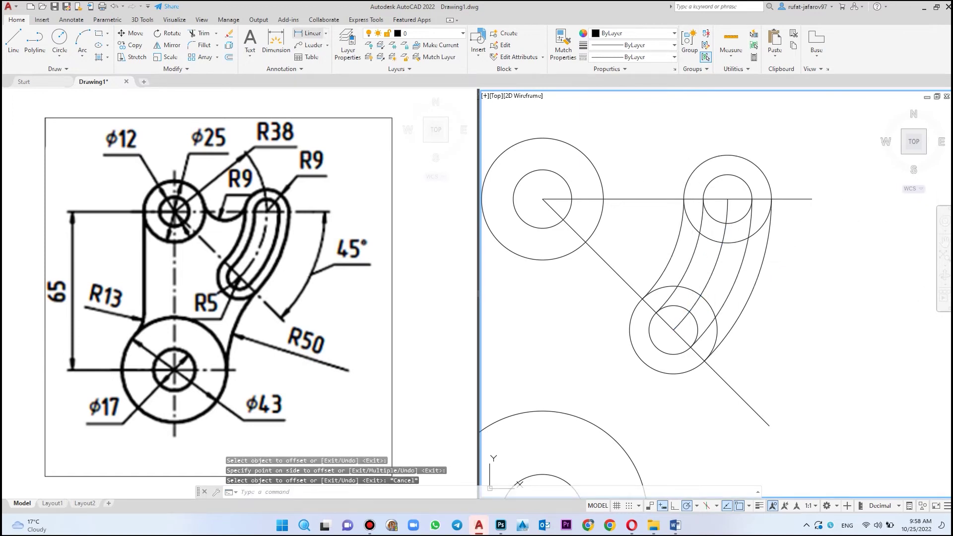
left_click(712, 262)
key("Delete")
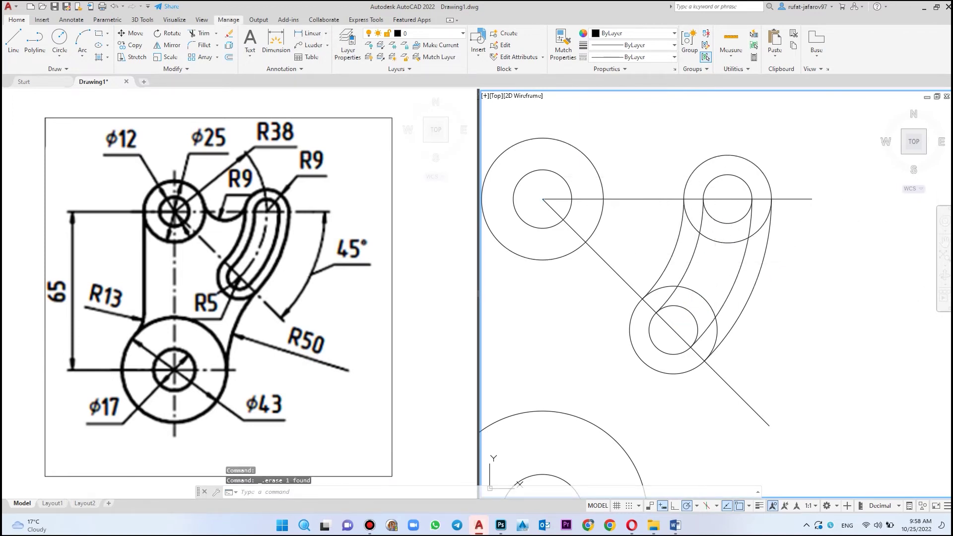
Trim the overlapping slot-end circle arcs to close the slot outlines
left_click(197, 33)
left_click(728, 223)
left_click(692, 212)
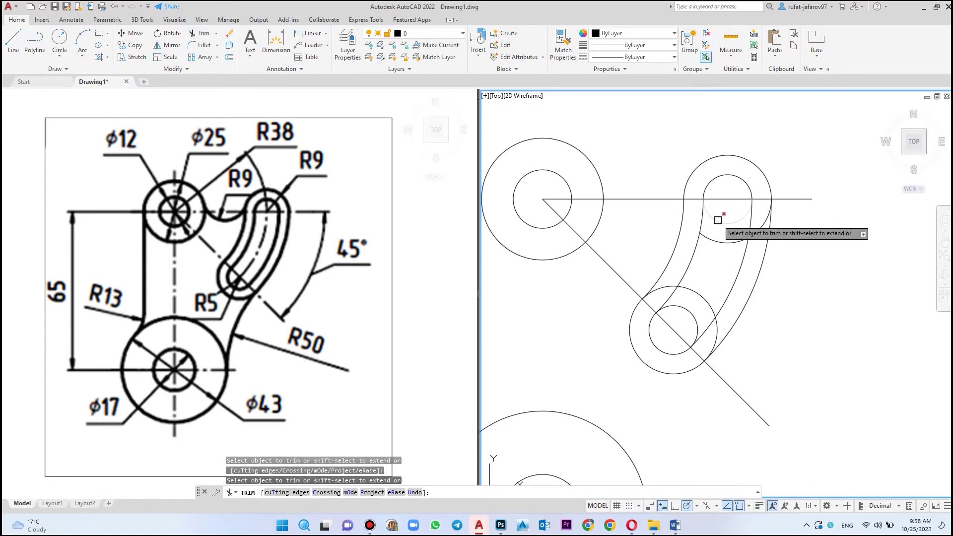
left_click(720, 242)
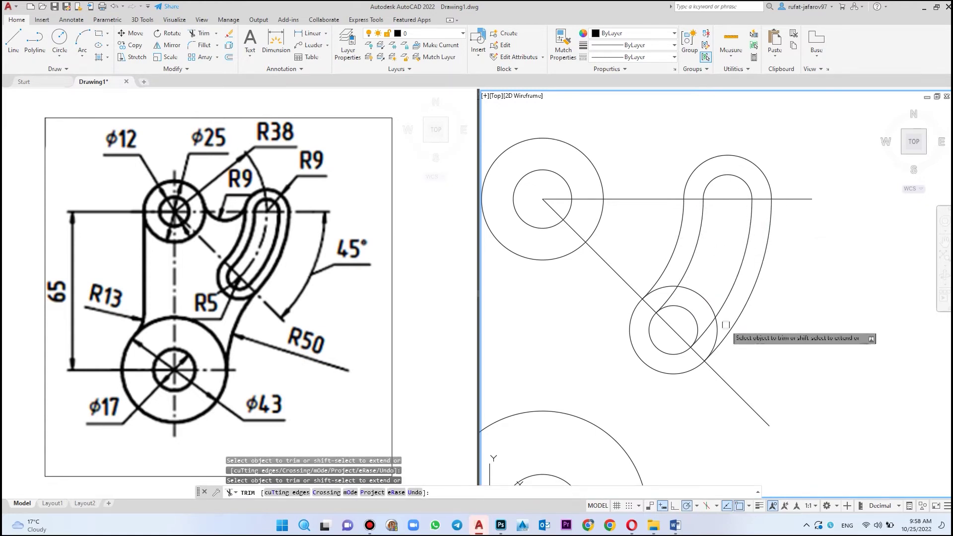
left_click(711, 304)
left_click(684, 305)
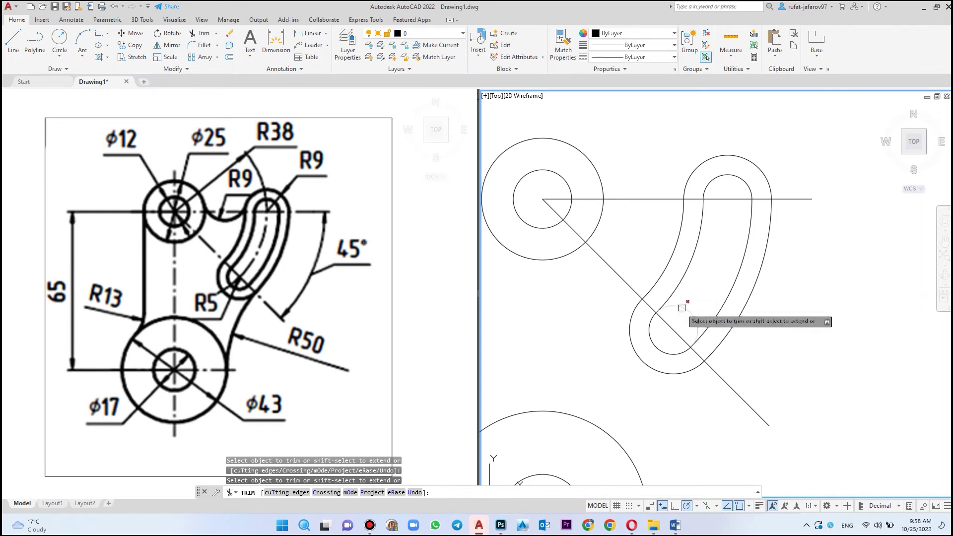
key("Escape")
Erase the horizontal and diagonal construction lines
left_click(652, 198)
left_click(635, 241)
left_click(612, 300)
key("Delete")
scroll(627, 262, "down", 2)
middle_click_drag(627, 263, 687, 181)
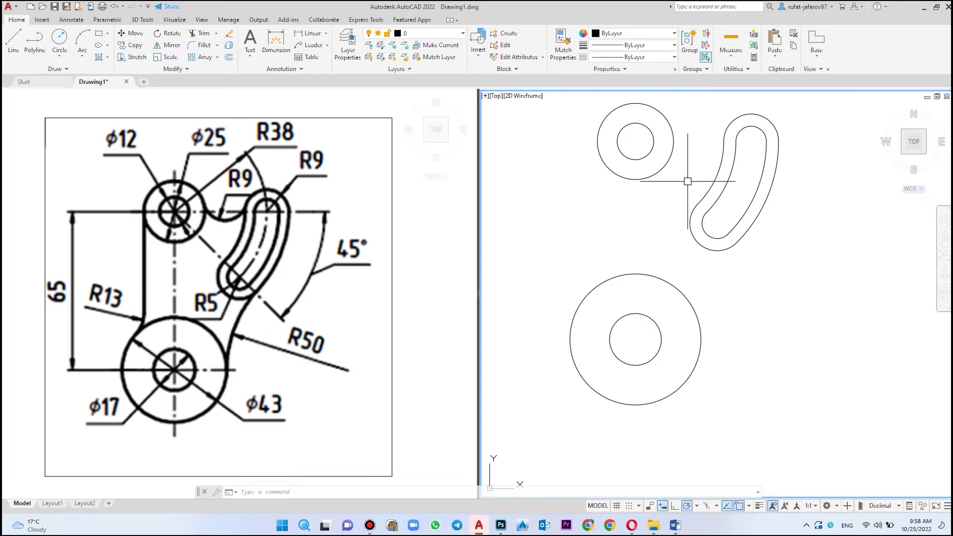
Draw a vertical line down from the top circle's left quadrant
type("l")
key("Return")
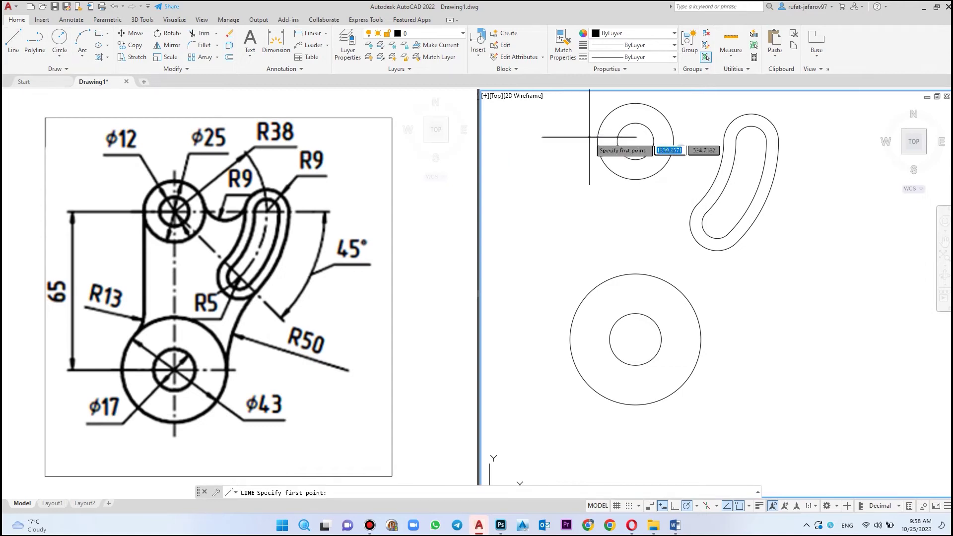
left_click(597, 141)
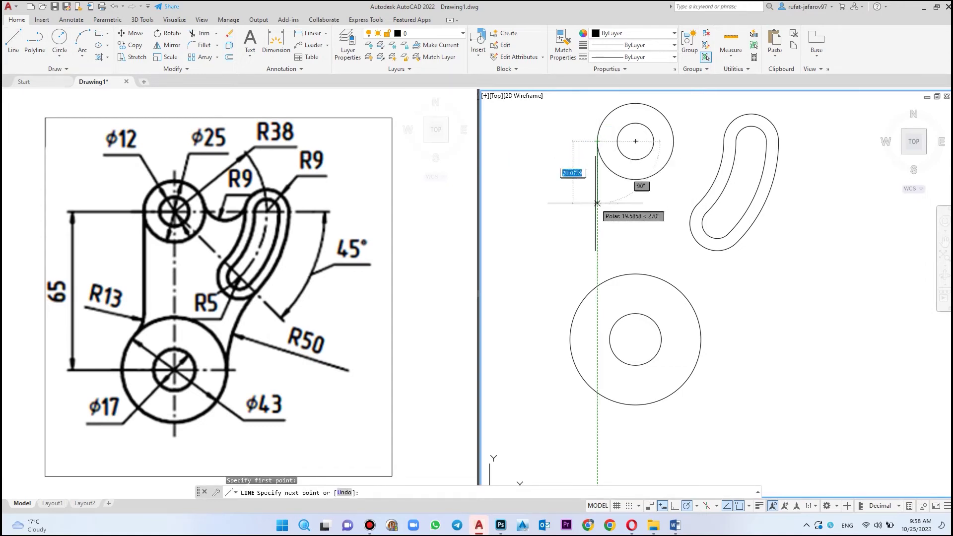
left_click(597, 272)
right_click(631, 240)
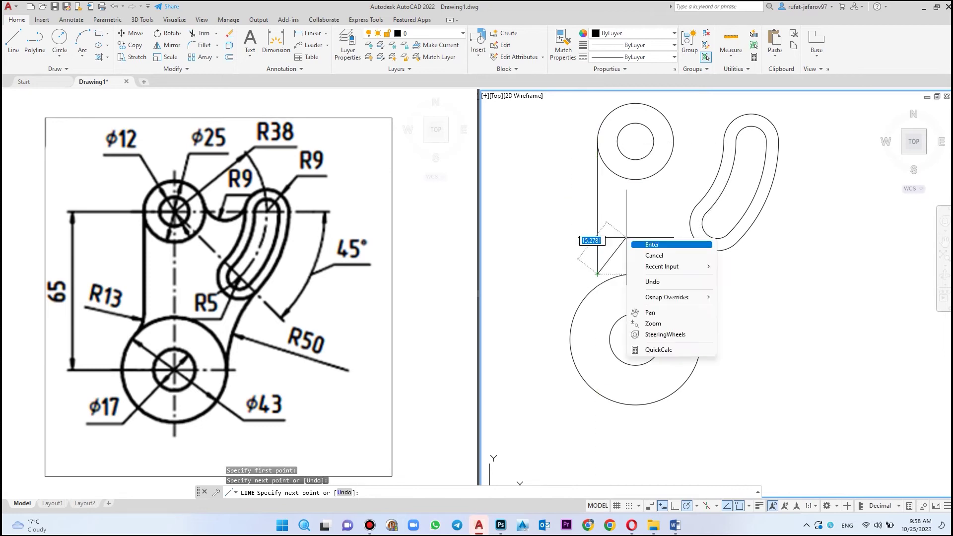
left_click(641, 245)
left_click(597, 268)
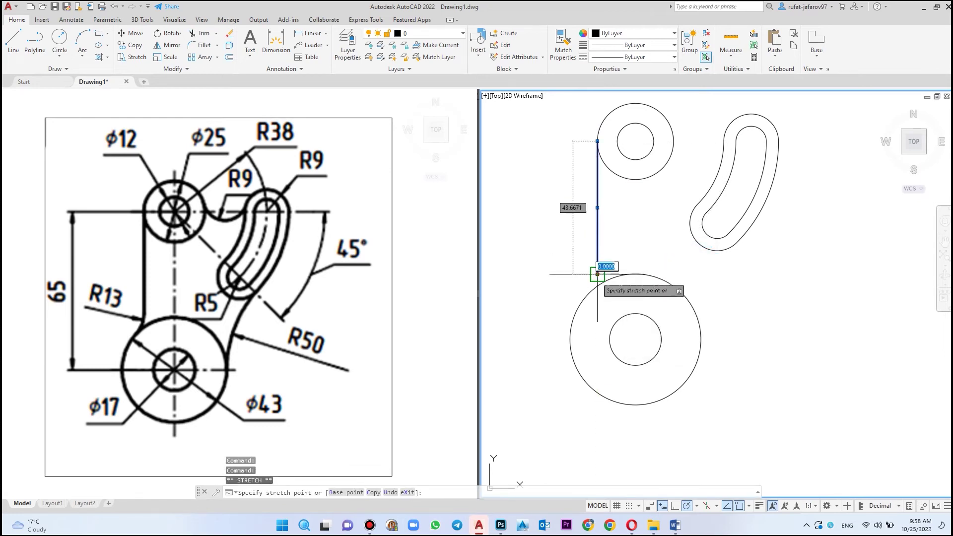
key("Escape")
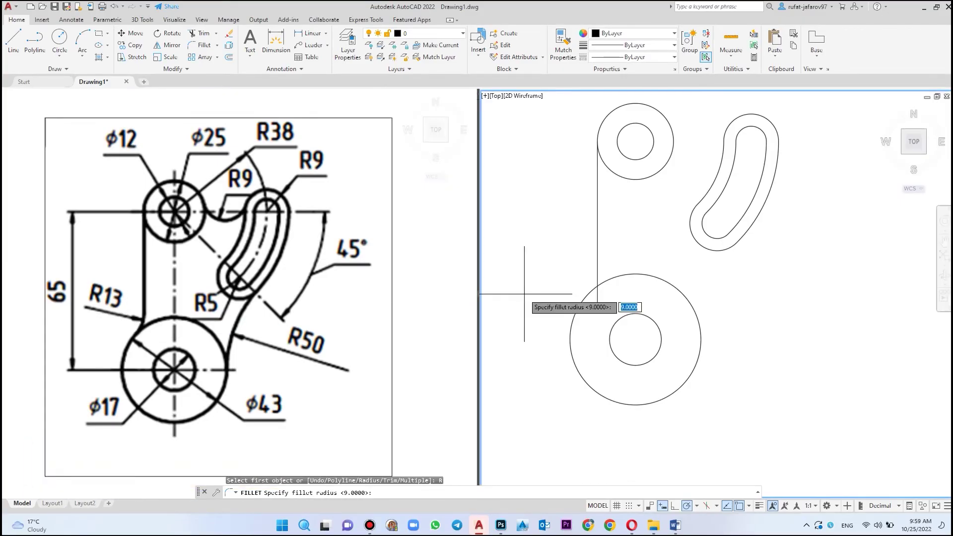
Fillet the vertical line into the Ø43 lower circle with radius 13
type("3")
key("Return")
left_click(597, 296)
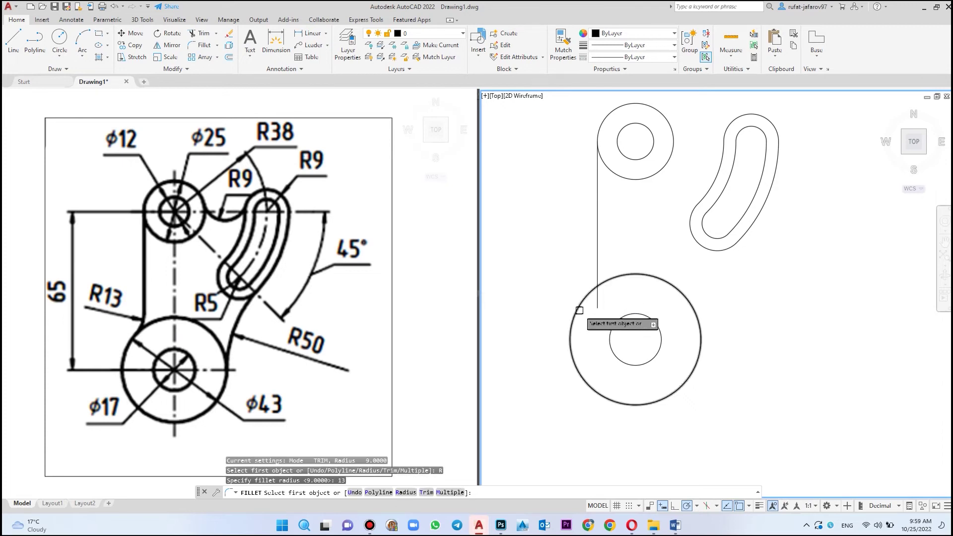
left_click(592, 266)
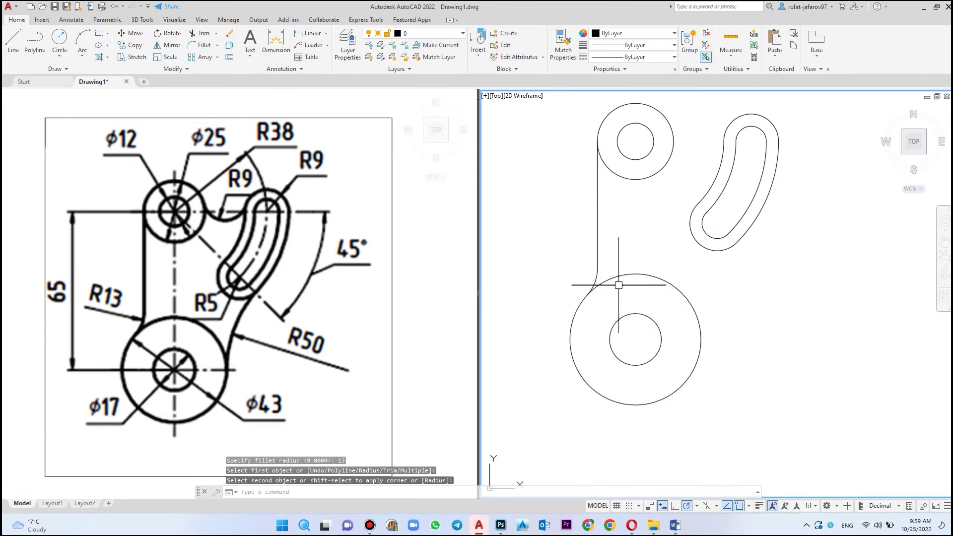
left_click(228, 199)
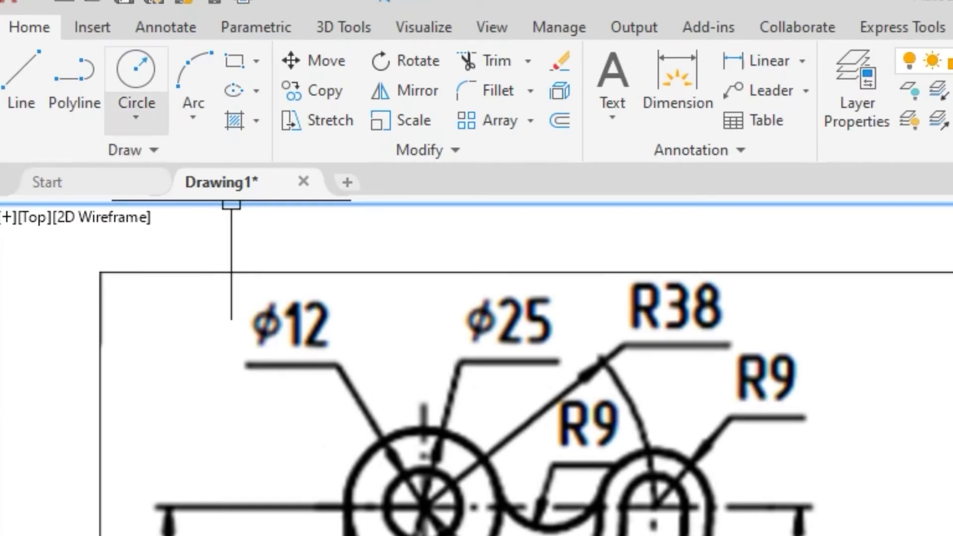
Draw an R9 circle tangent to the top boss and the slot
left_click(135, 117)
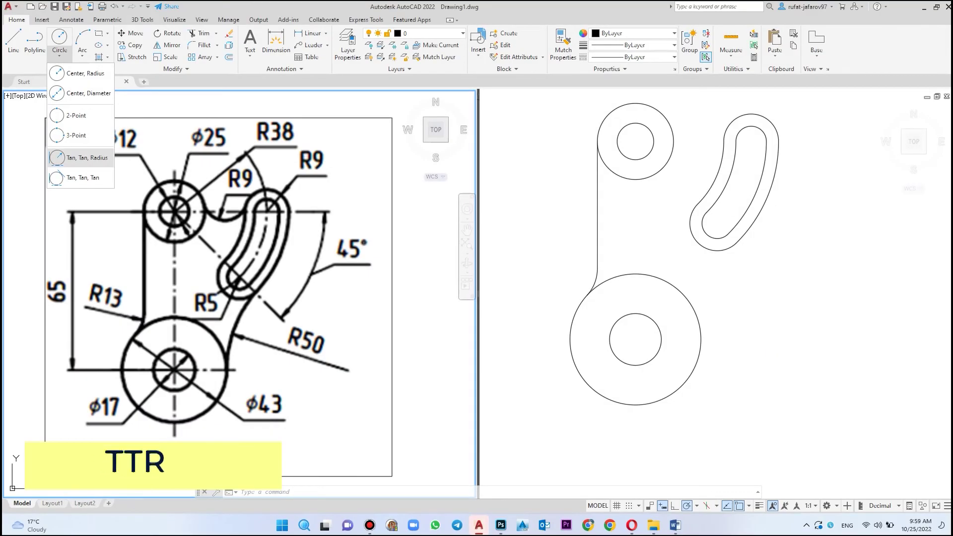
left_click(79, 158)
left_click(659, 163)
middle_click_drag(691, 146, 611, 232)
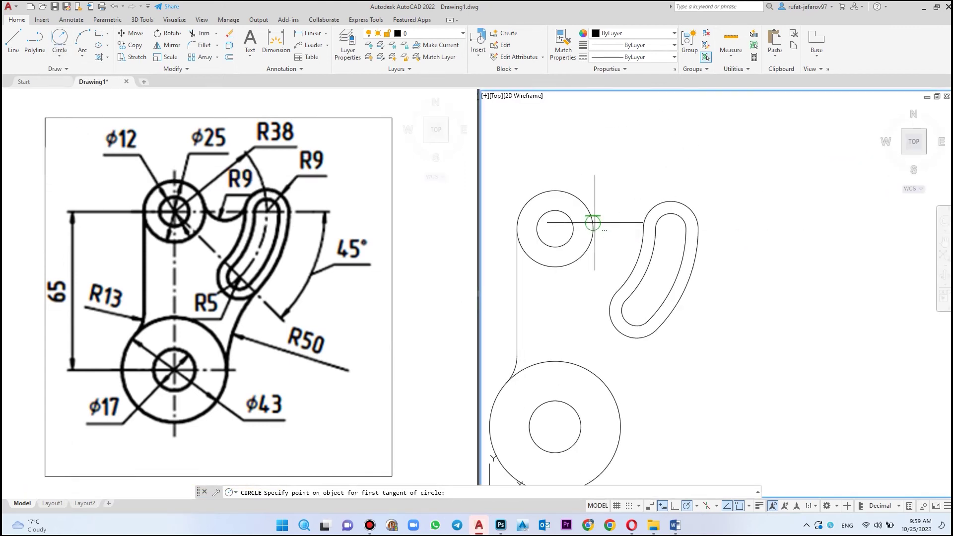
left_click(593, 222)
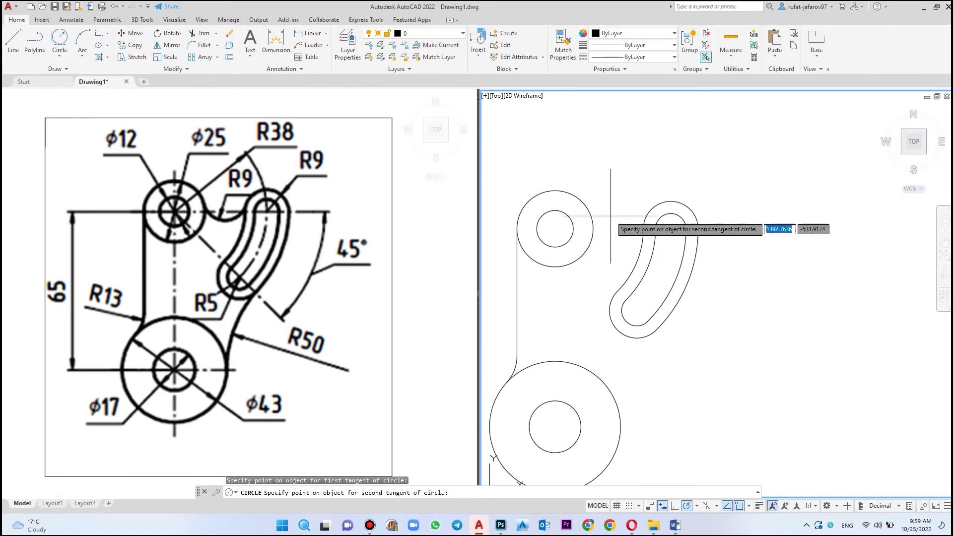
left_click(639, 209)
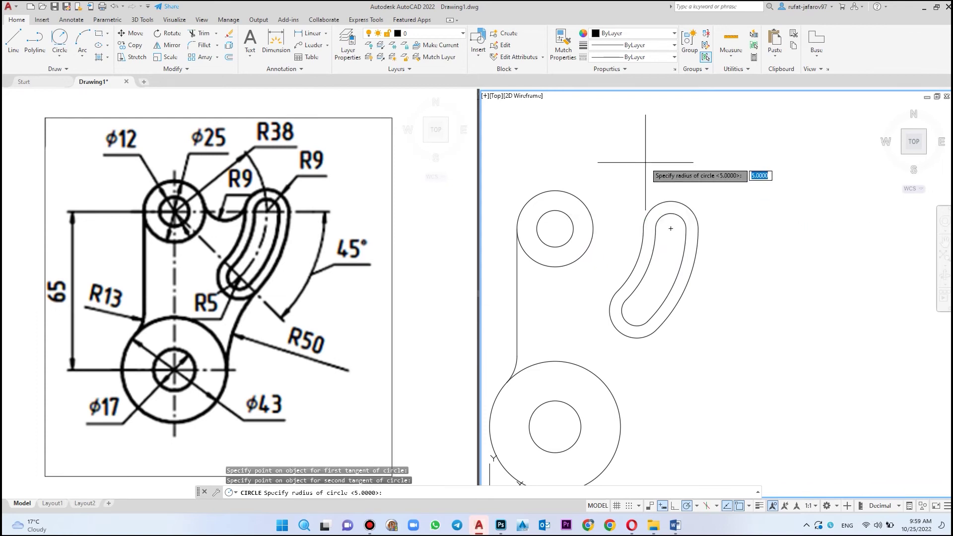
type("9")
key("Return")
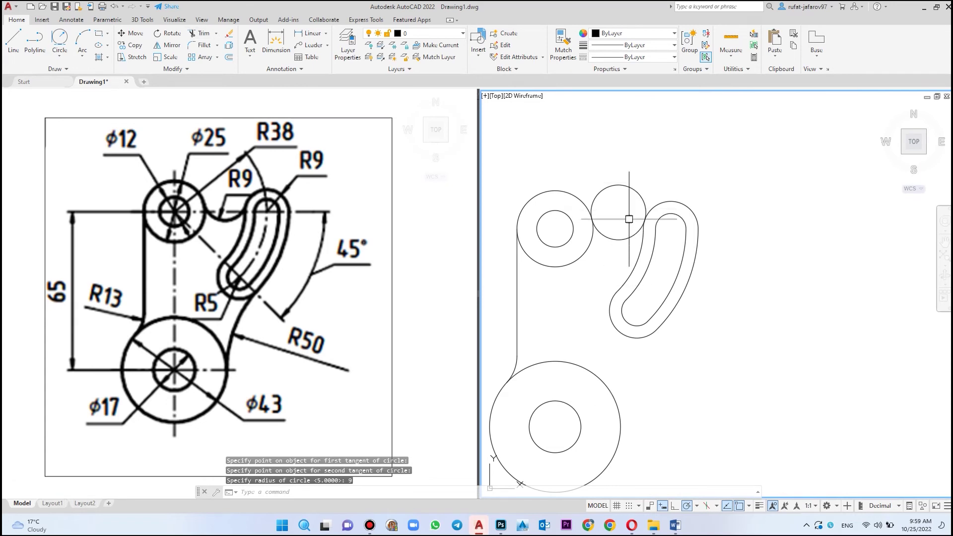
middle_click_drag(698, 319, 632, 224)
Draw an R50 circle tangent to the slot and the lower boss
left_click(244, 347)
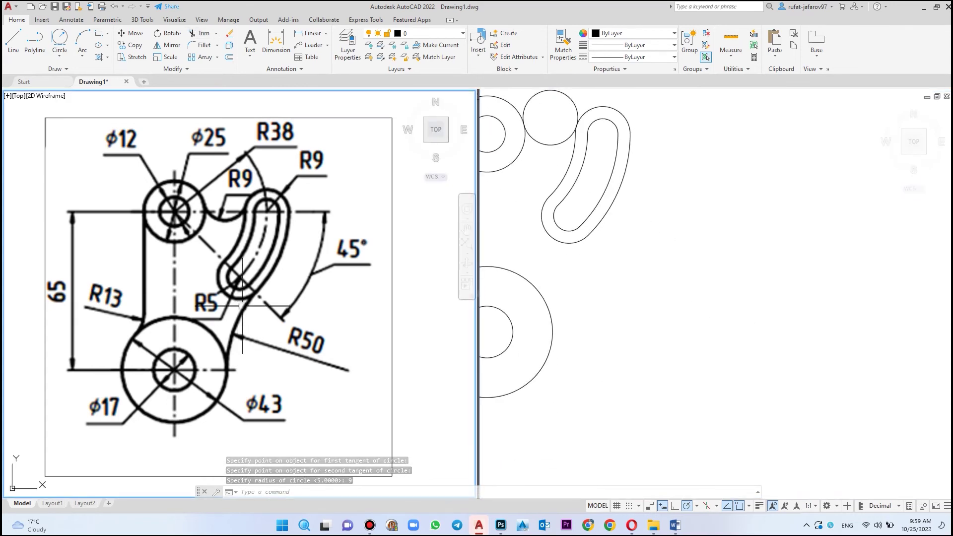
left_click(59, 40)
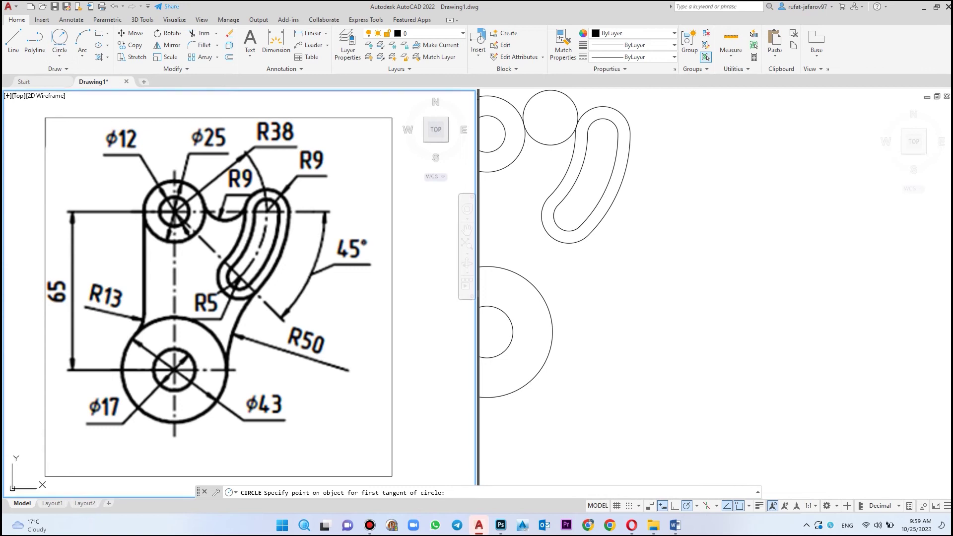
left_click(555, 334)
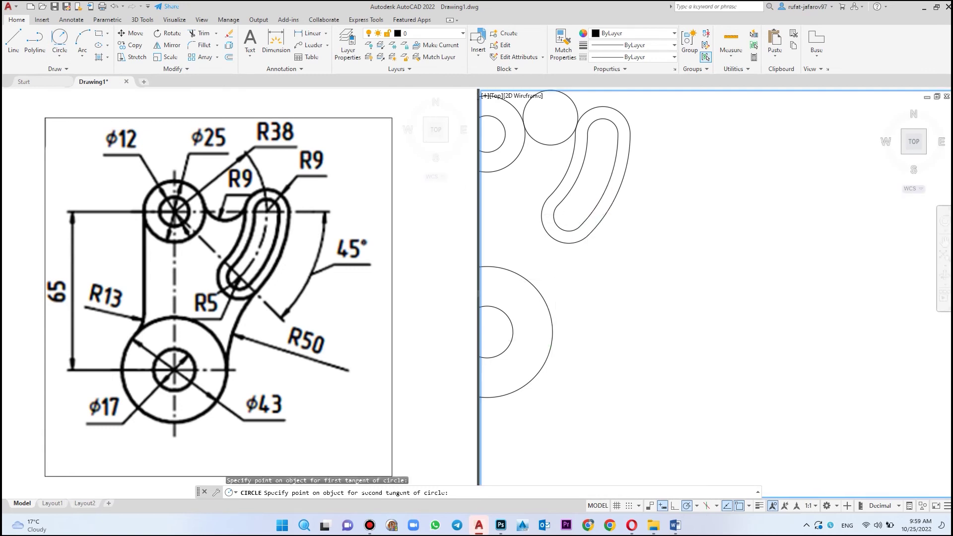
left_click(606, 211)
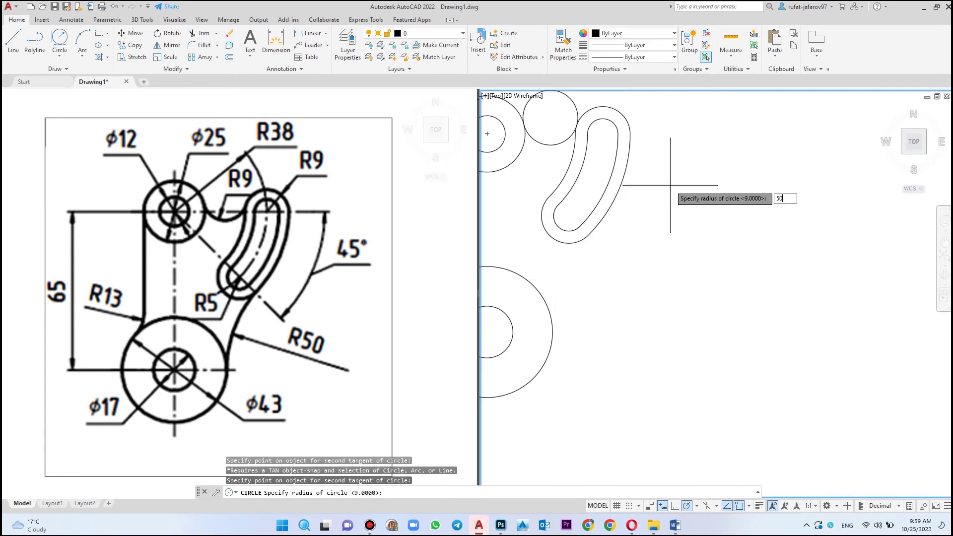
key("Return")
middle_click_drag(669, 185, 767, 214)
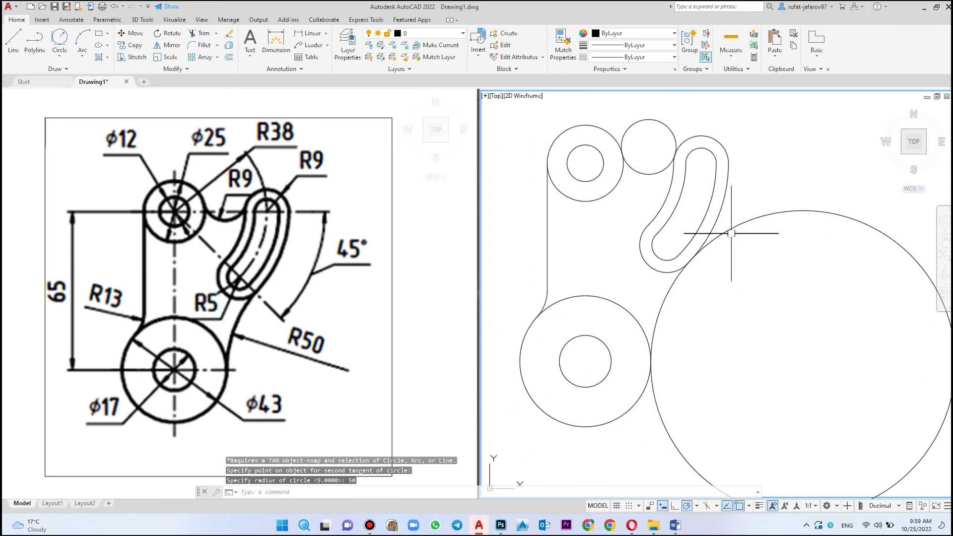
left_click(198, 33)
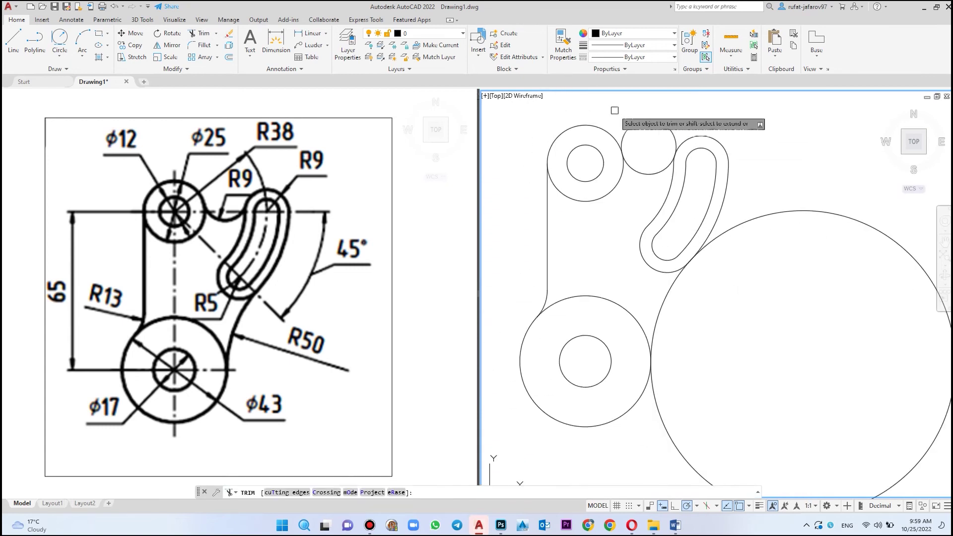
Trim the R9 circle's upper arc and the R50 circle's excess into tangent arcs
left_click(646, 121)
left_click(847, 215)
scroll(838, 215, "down", 2)
key("Escape")
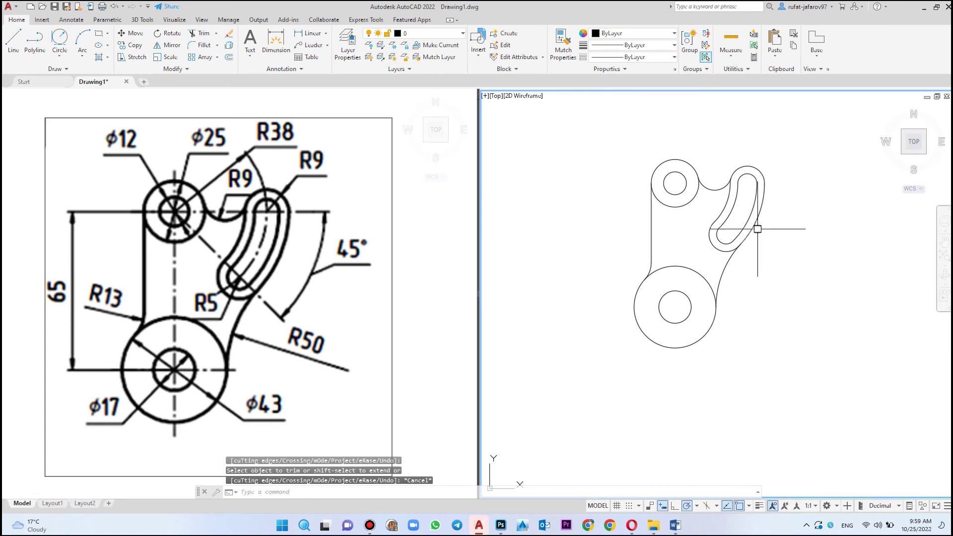
Window-select the whole bracket outline and join it into 3 polylines
middle_click_drag(757, 229, 757, 301)
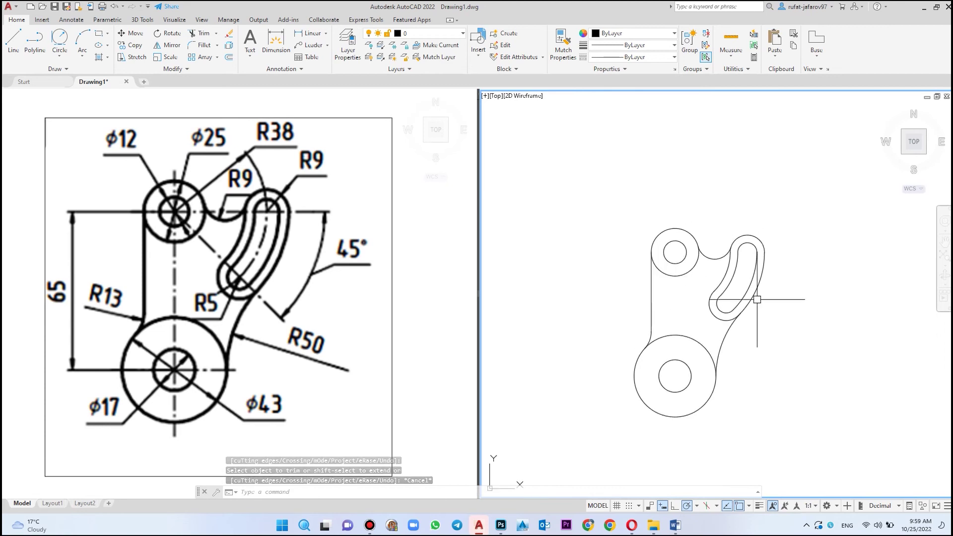
left_click(811, 161)
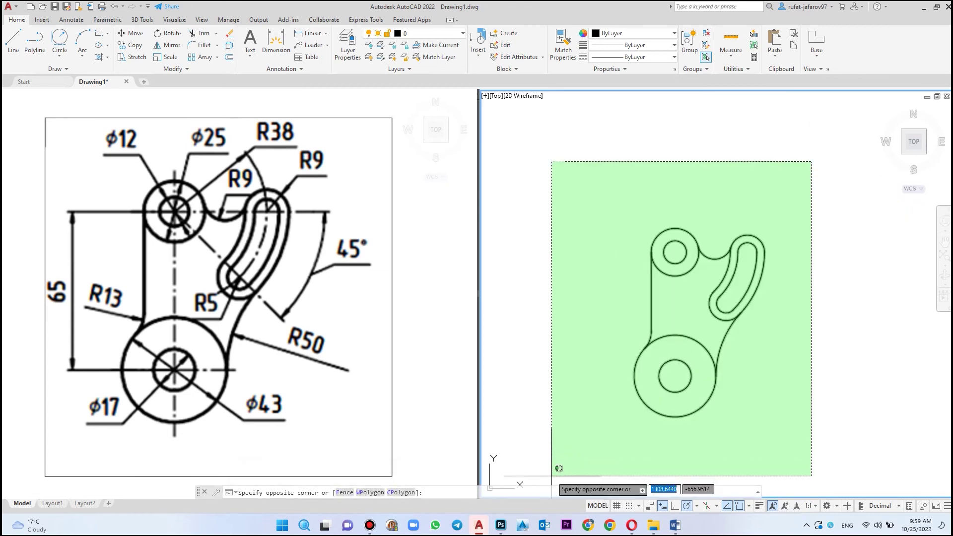
left_click(552, 476)
type("n")
key("Return")
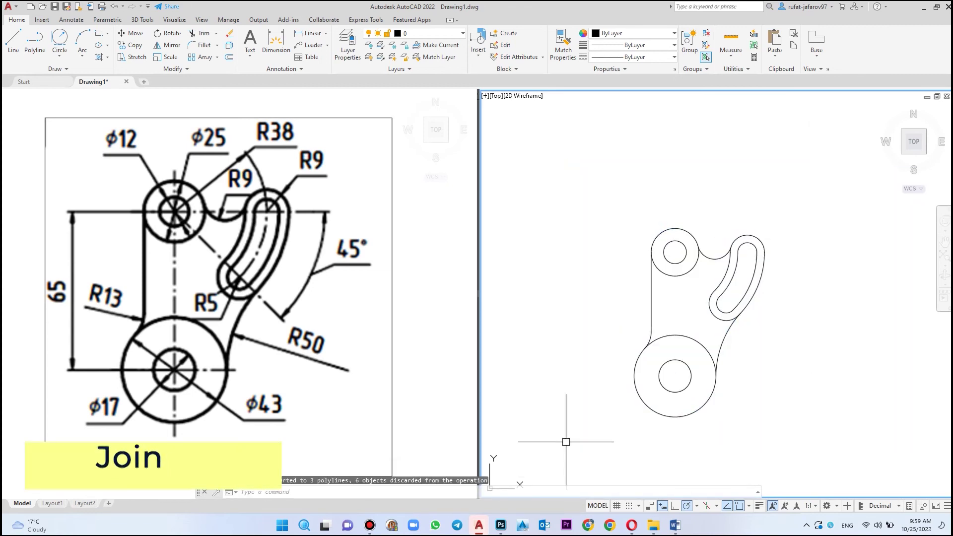
scroll(686, 322, "up", 2)
mouse_move(686, 322)
middle_mouse_down()
mouse_move(662, 274)
mouse_move(686, 264)
middle_mouse_up()
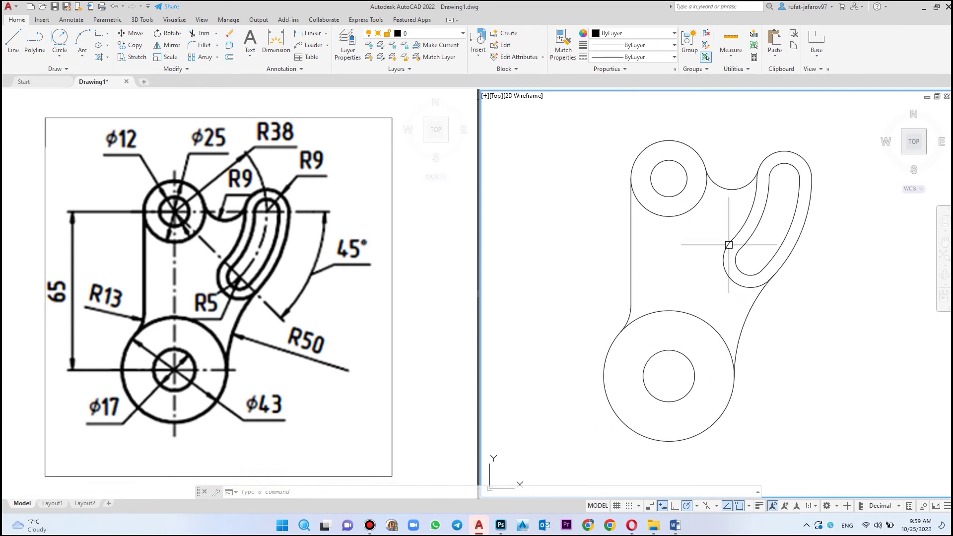